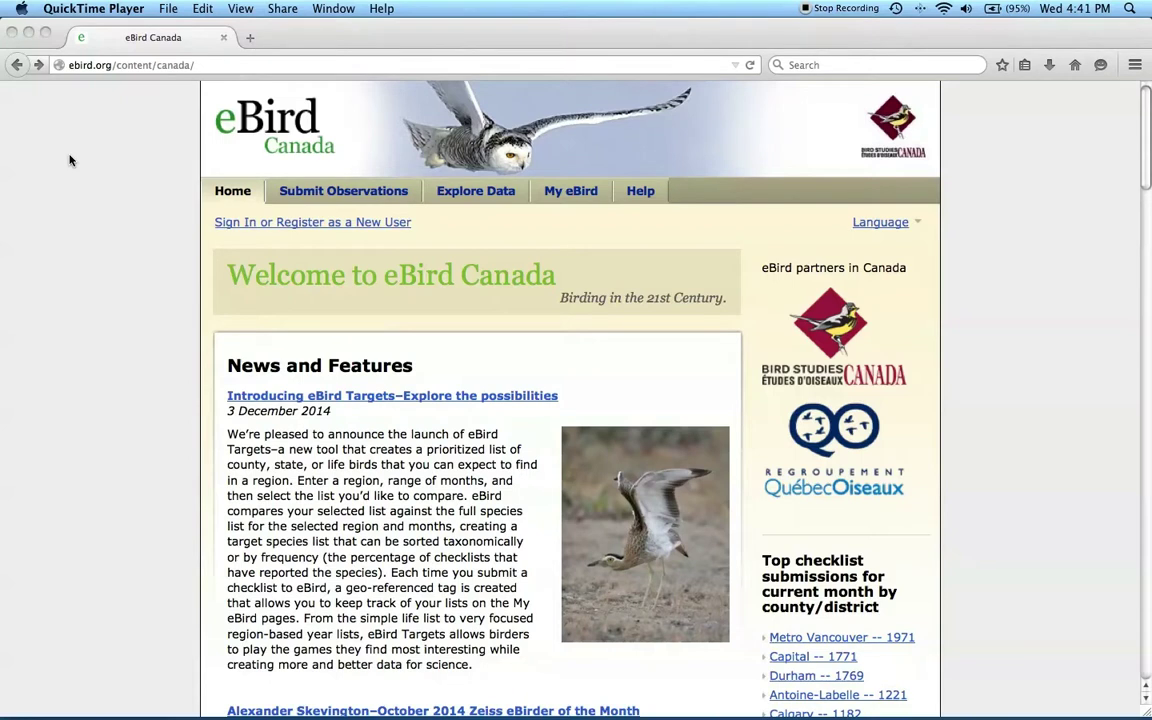
Step: Load the main eBird home page at ebird.org instead of ebird.ca
left_click(119, 65)
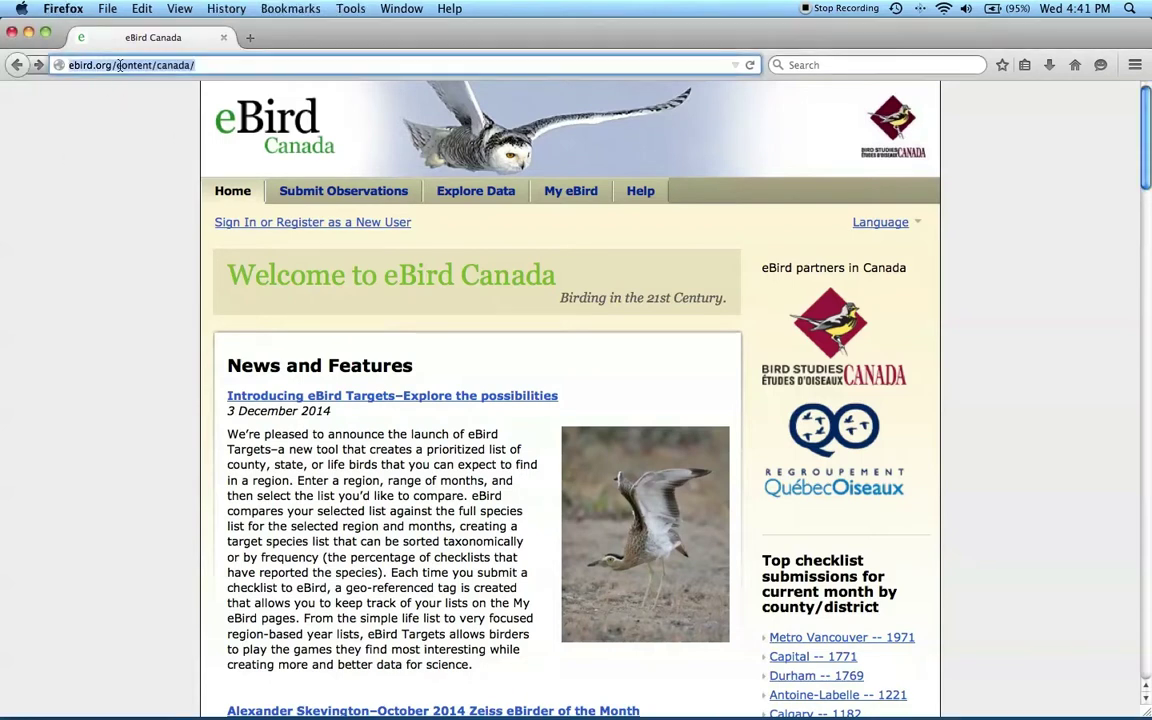
type("ebird.ca")
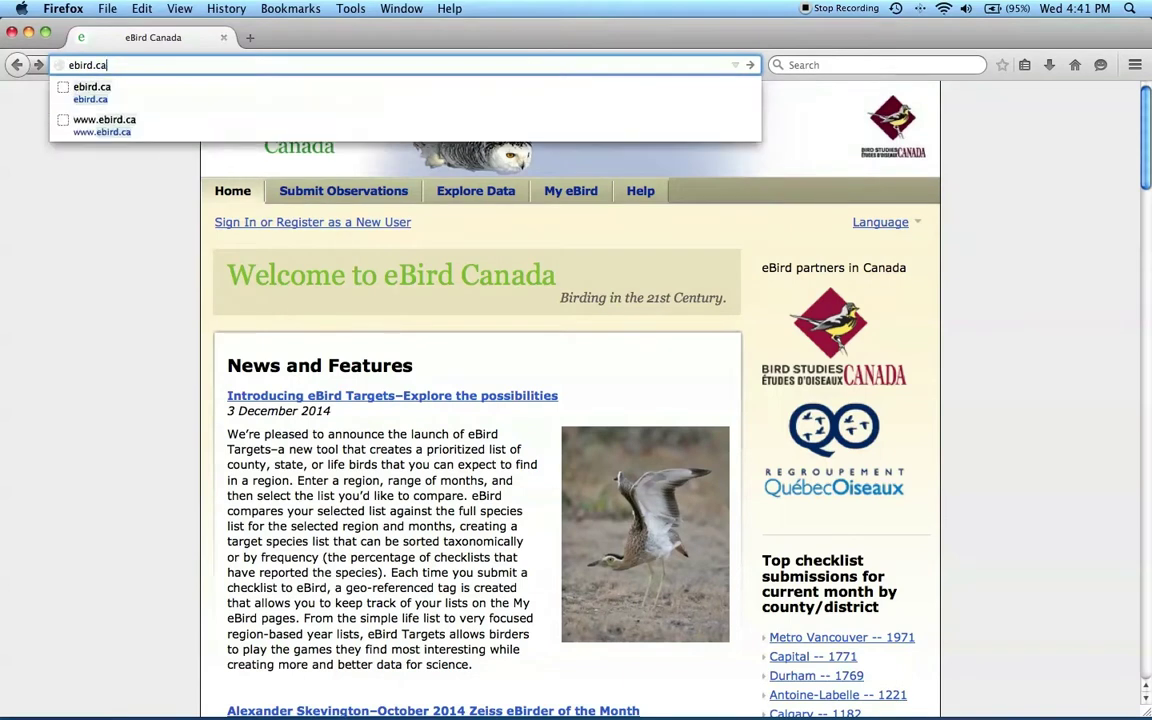
key("BackSpace")
key("BackSpace")
key("BackSpace")
type(".org")
key("Return")
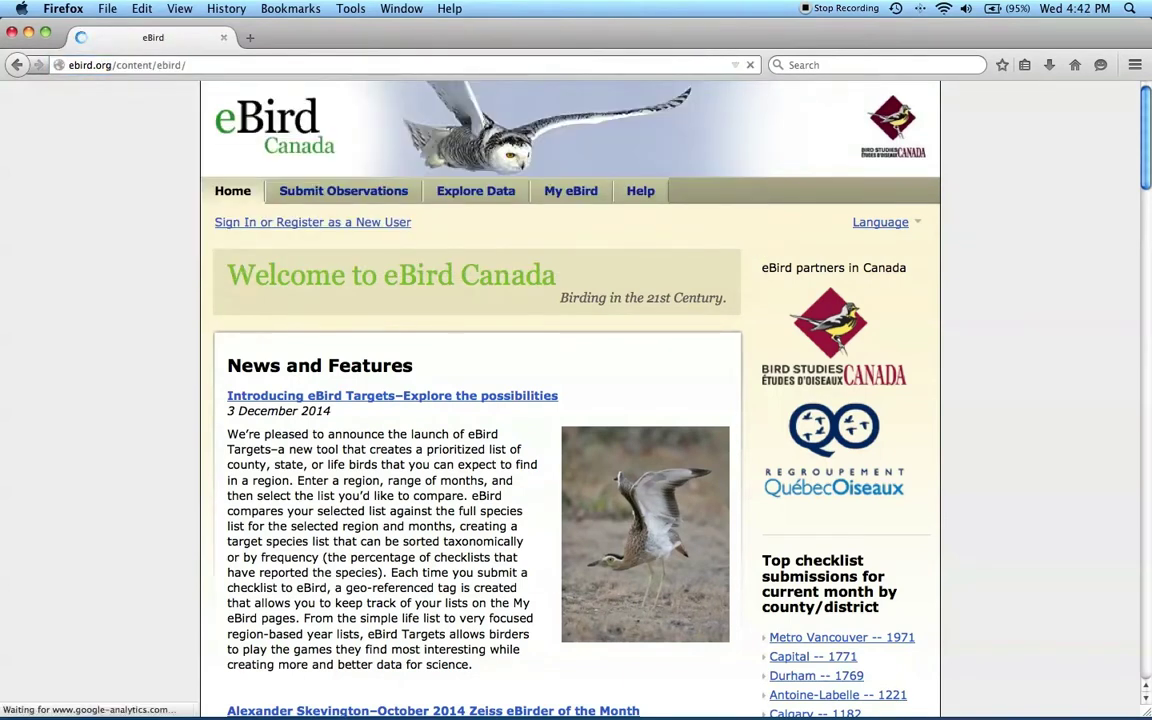
Step: Sign in to the eBird account with its user name and password
left_click(287, 224)
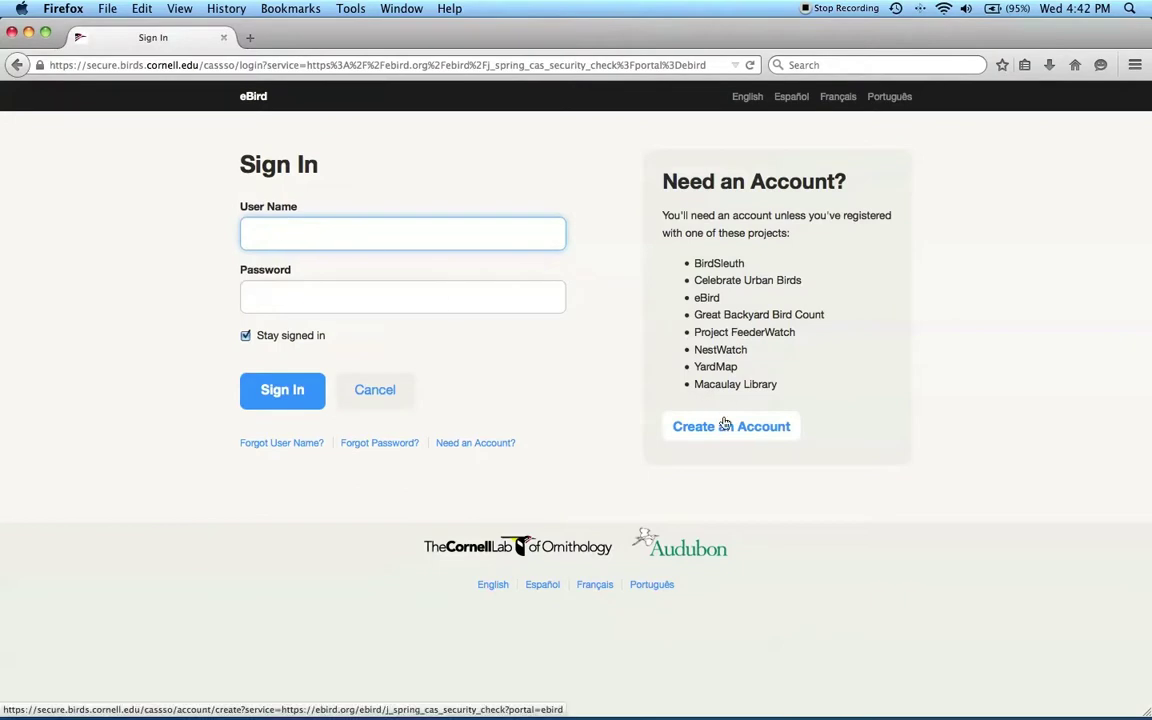
left_click(324, 229)
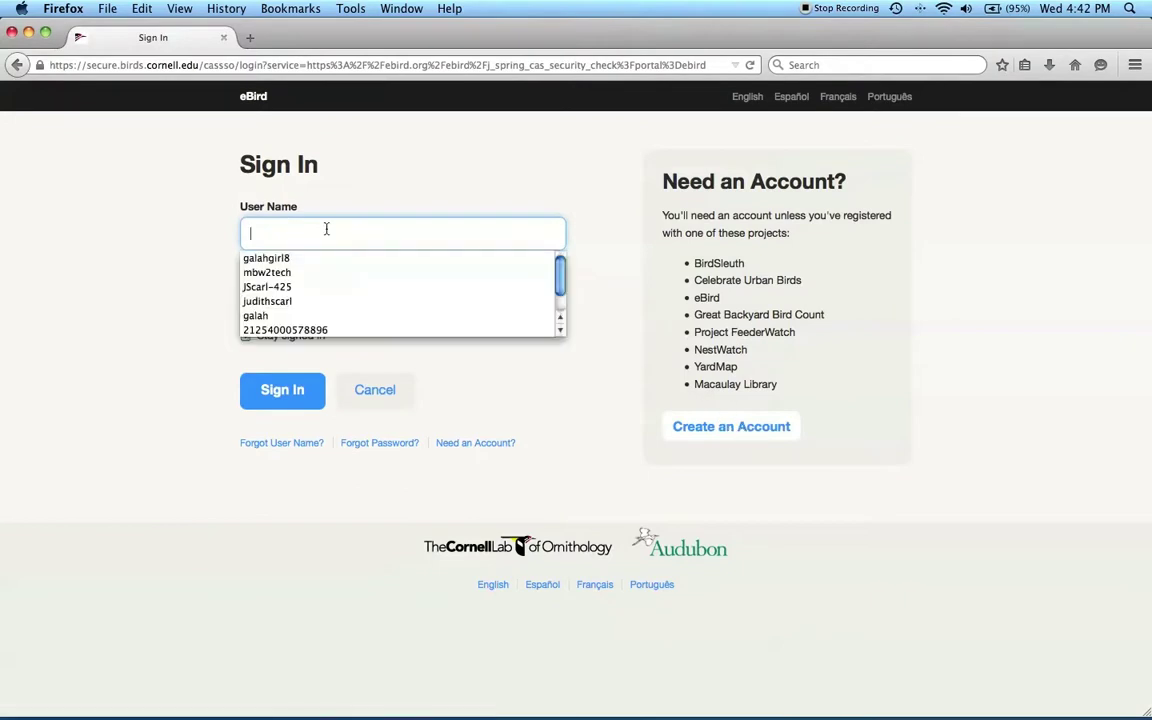
key("Tab")
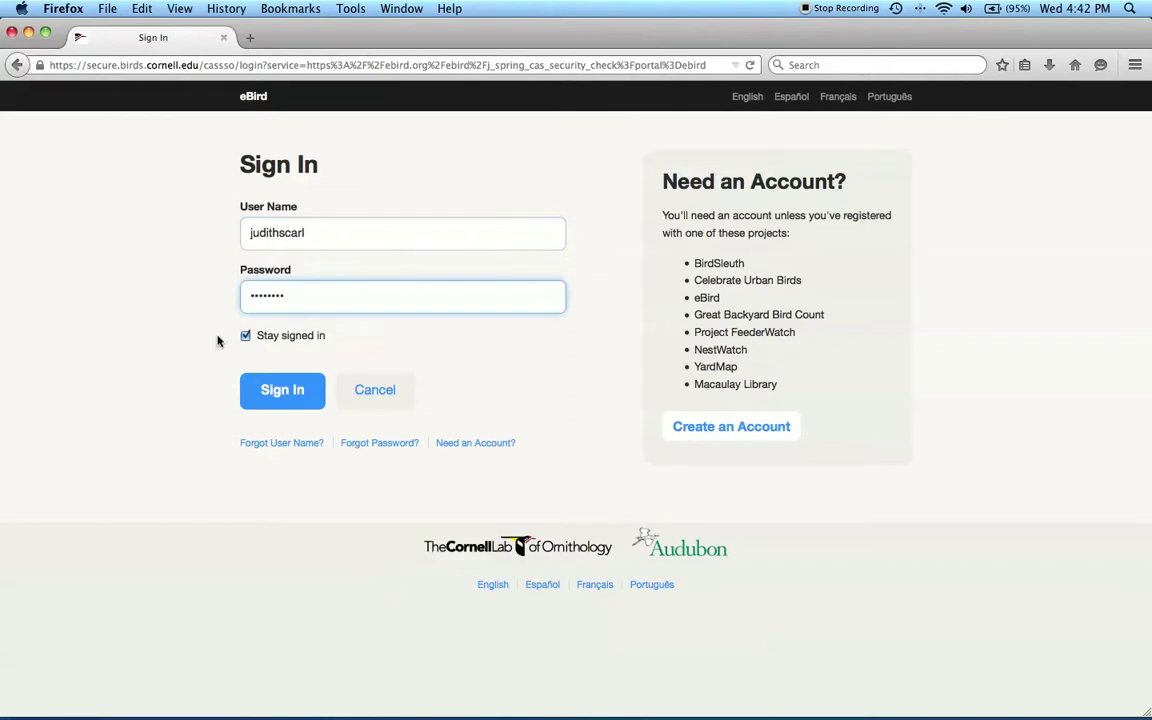
left_click(273, 390)
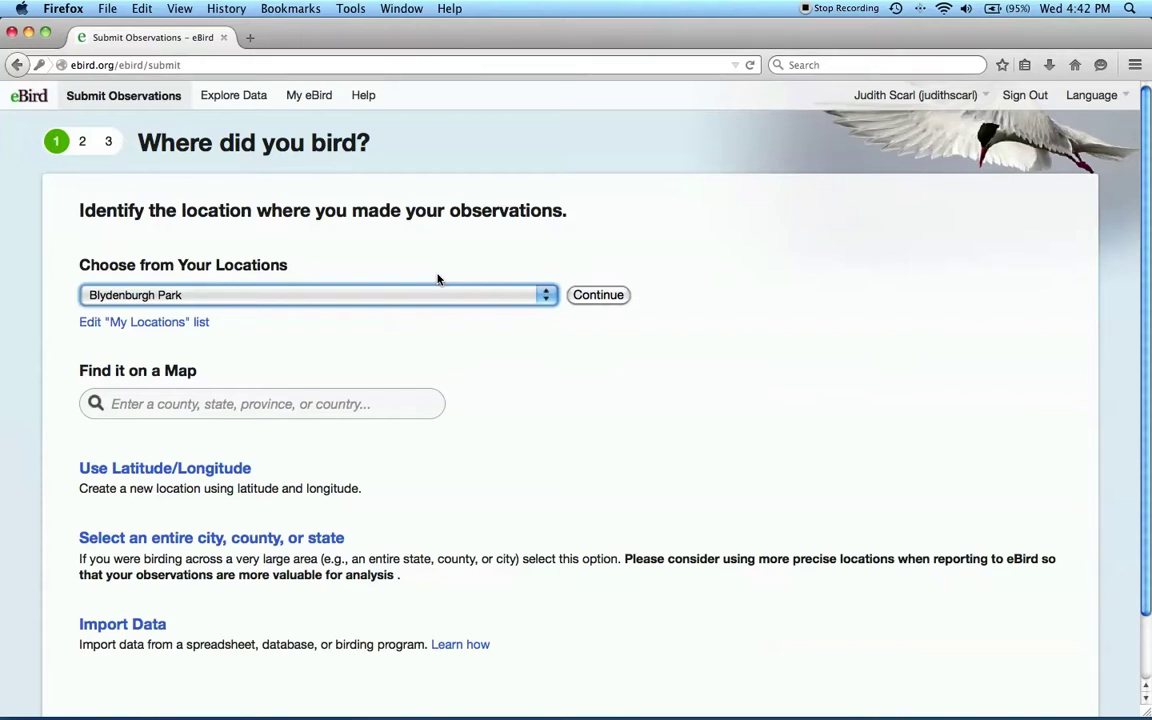
left_click(540, 294)
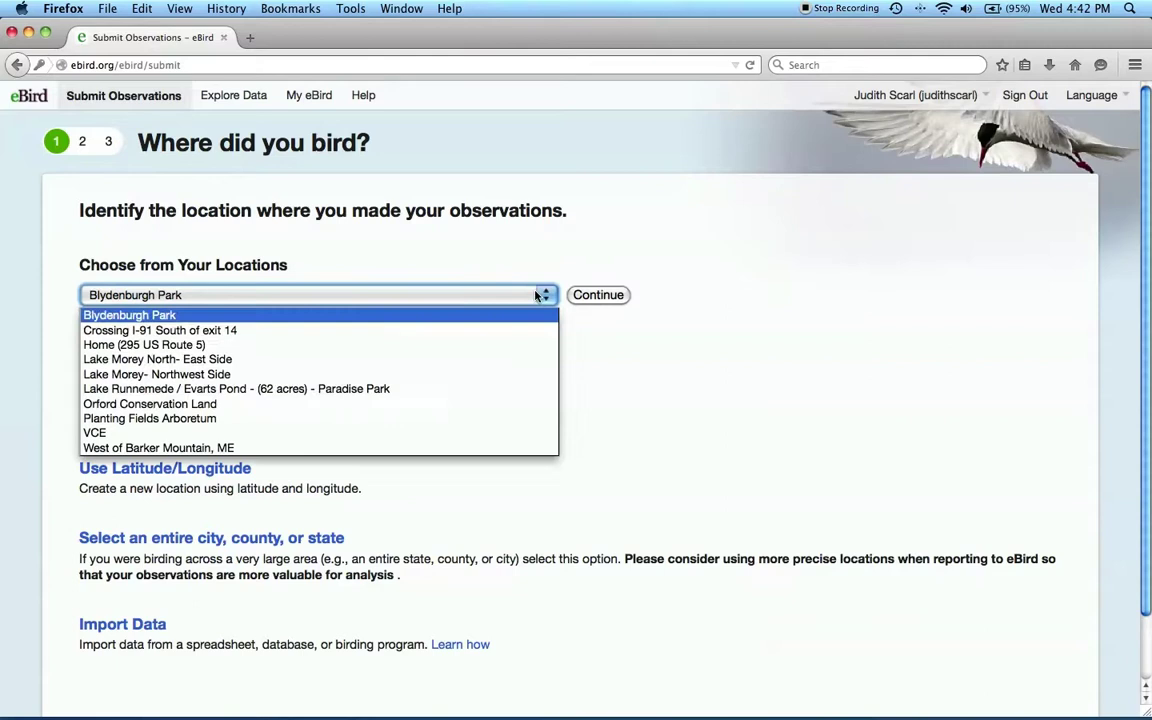
left_click(538, 294)
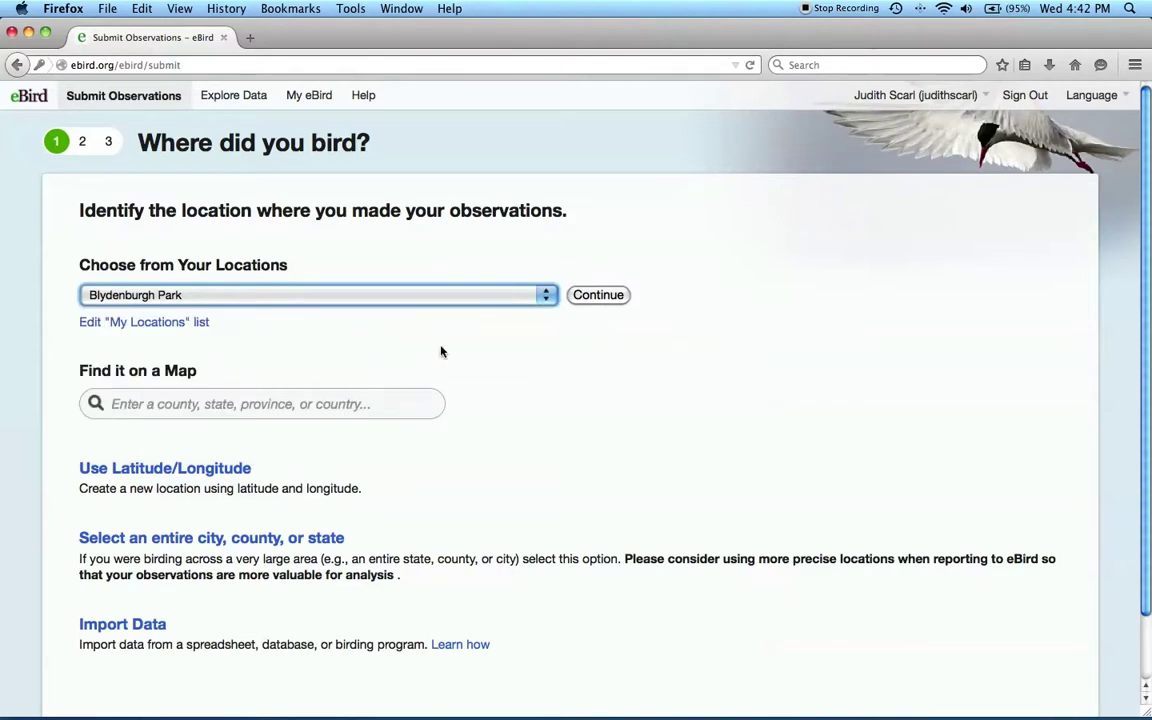
left_click(198, 470)
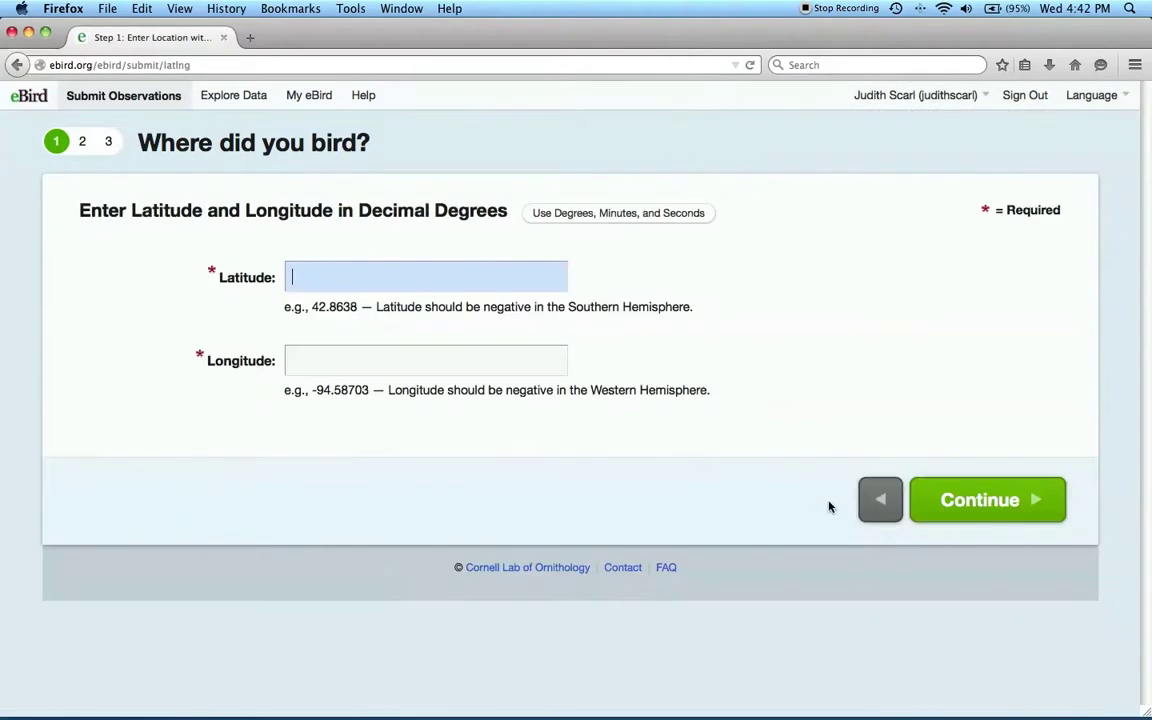
left_click(869, 505)
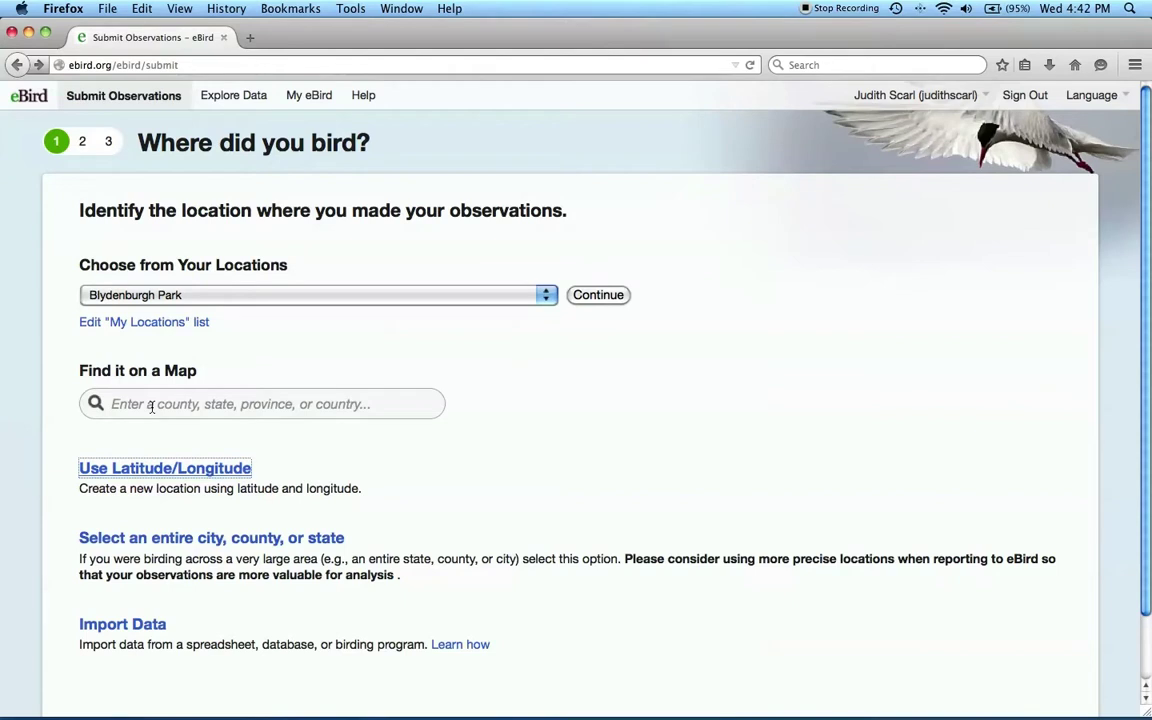
left_click(151, 406)
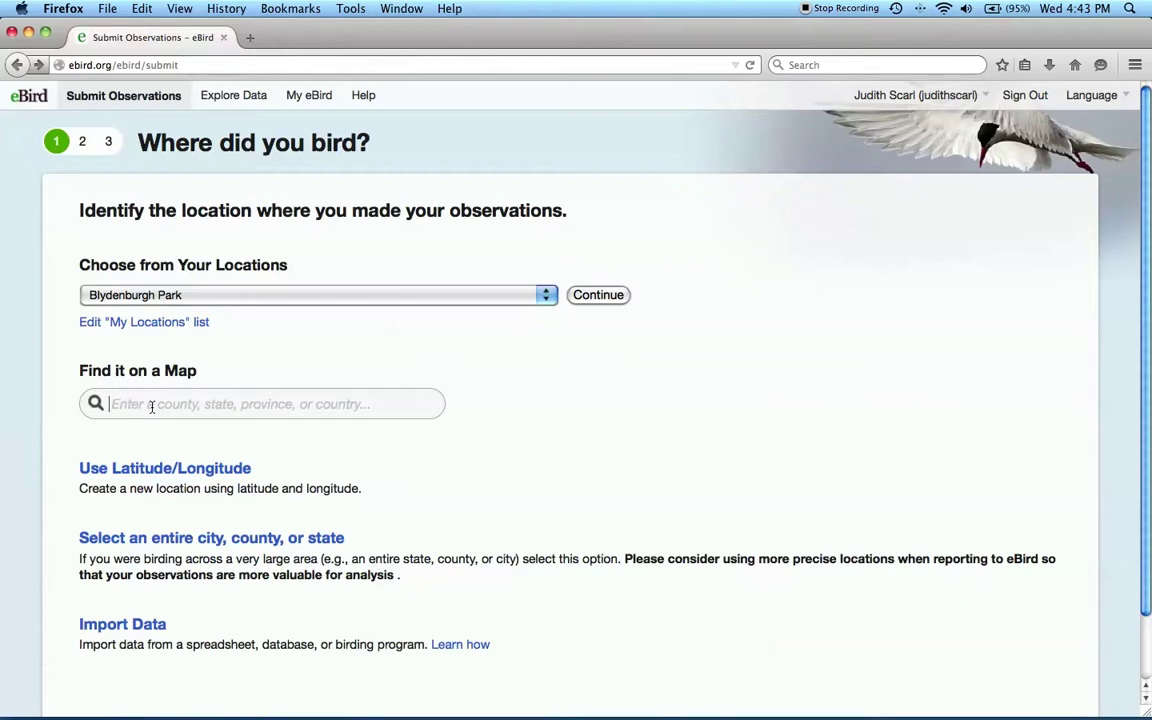
Step: Find Nassau, New York, zoom to Glen Cove, NY, and select the Pryibil Beach hotspot
type("nassau")
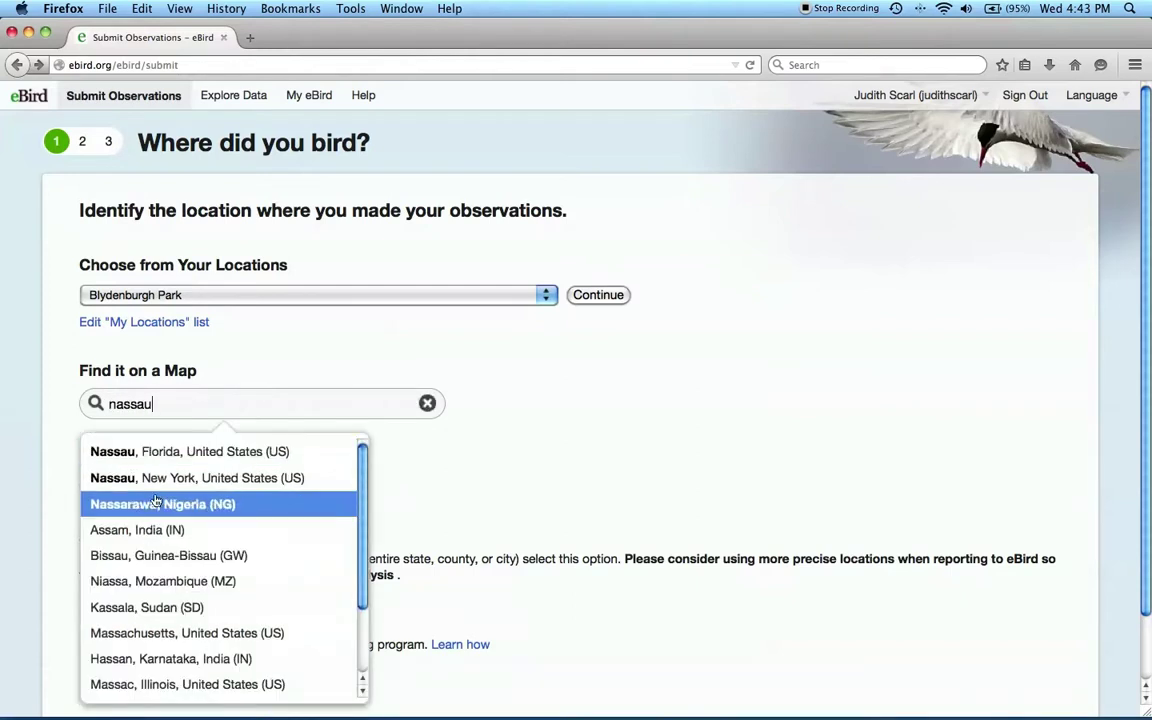
left_click(155, 478)
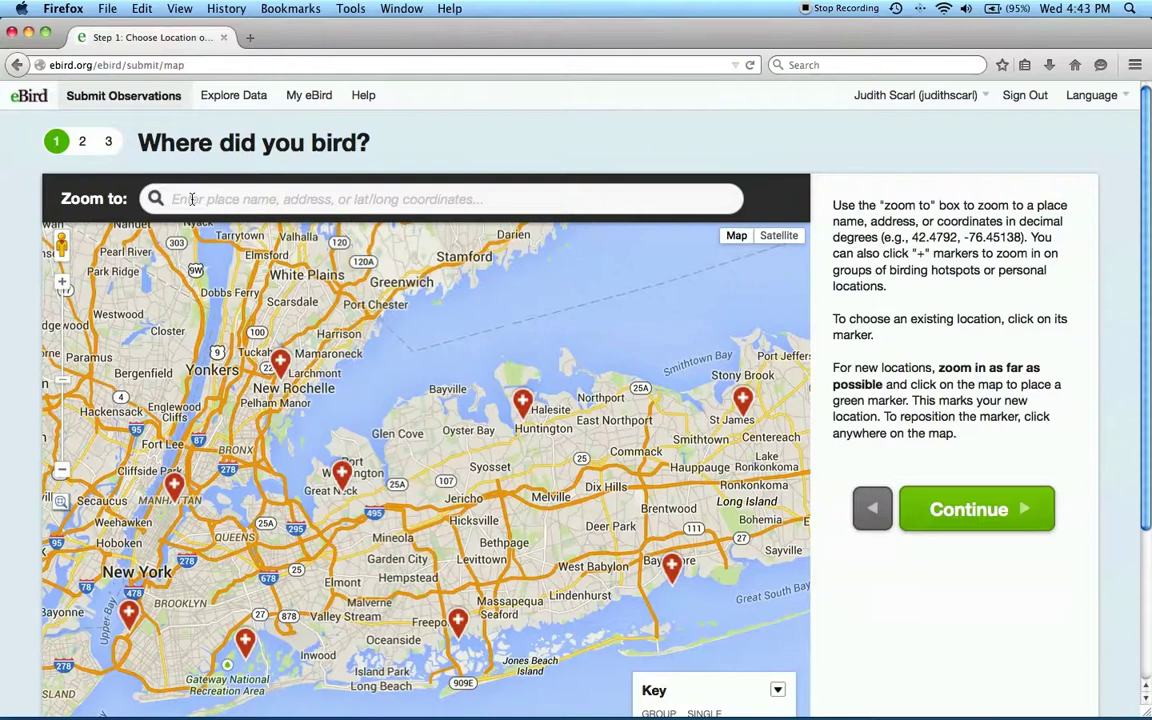
left_click(192, 199)
type("glen cove")
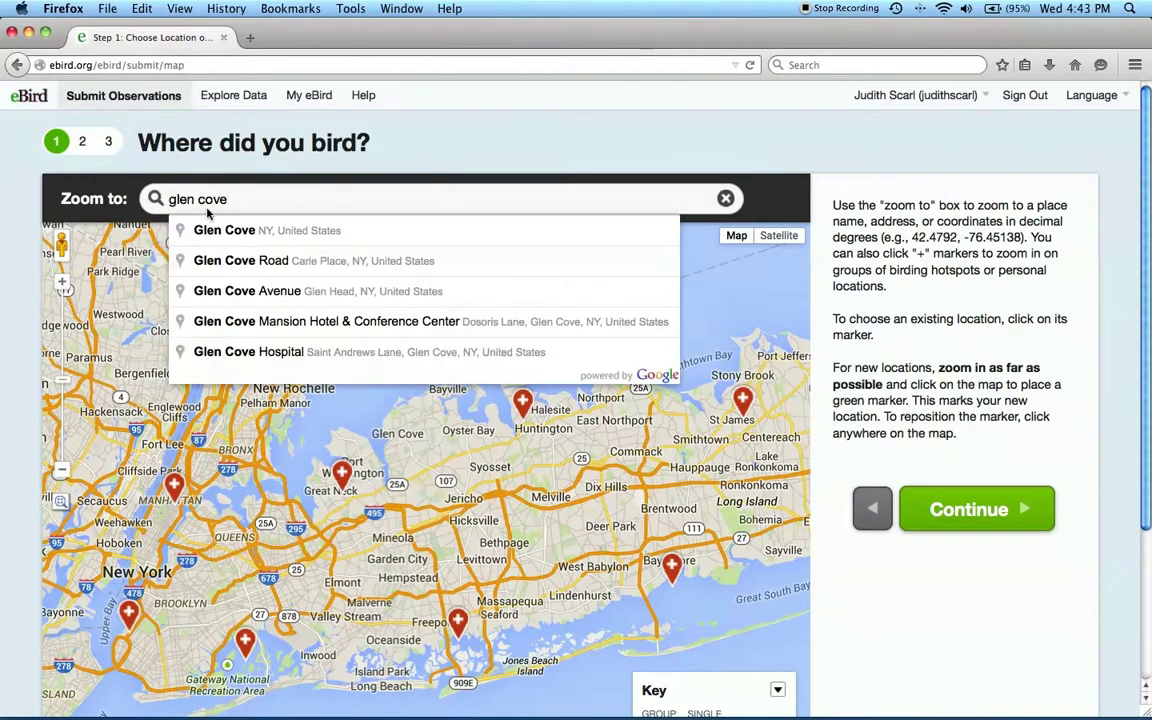
left_click(240, 231)
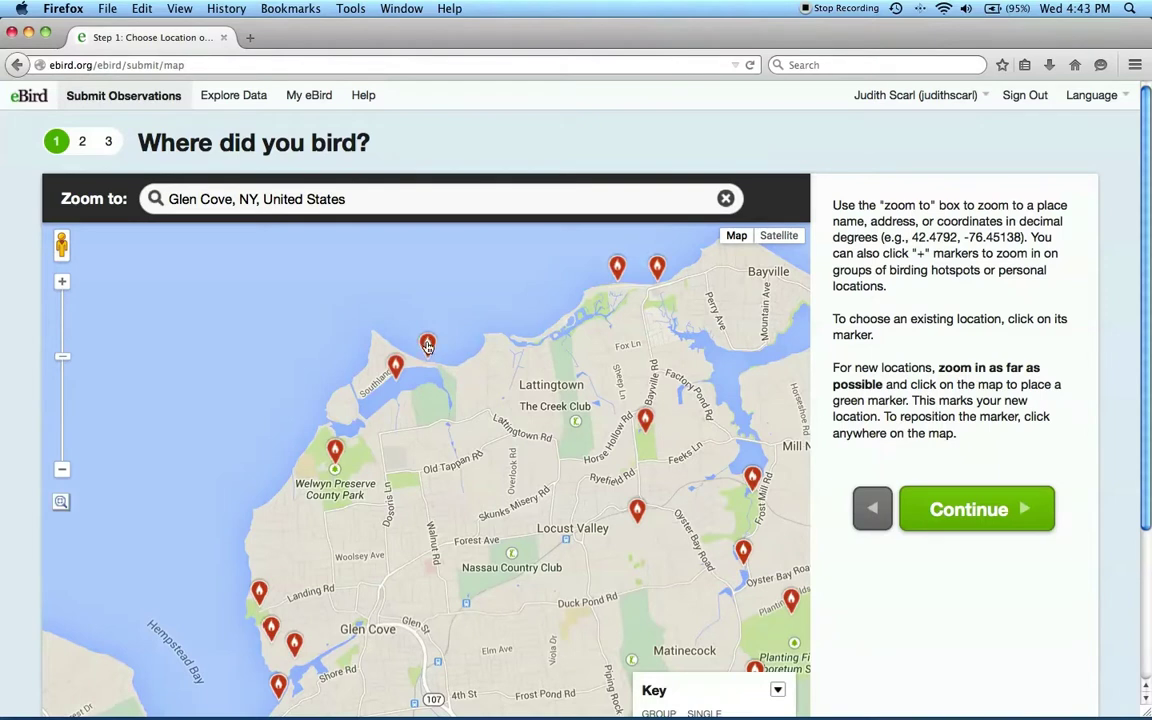
left_click(427, 345)
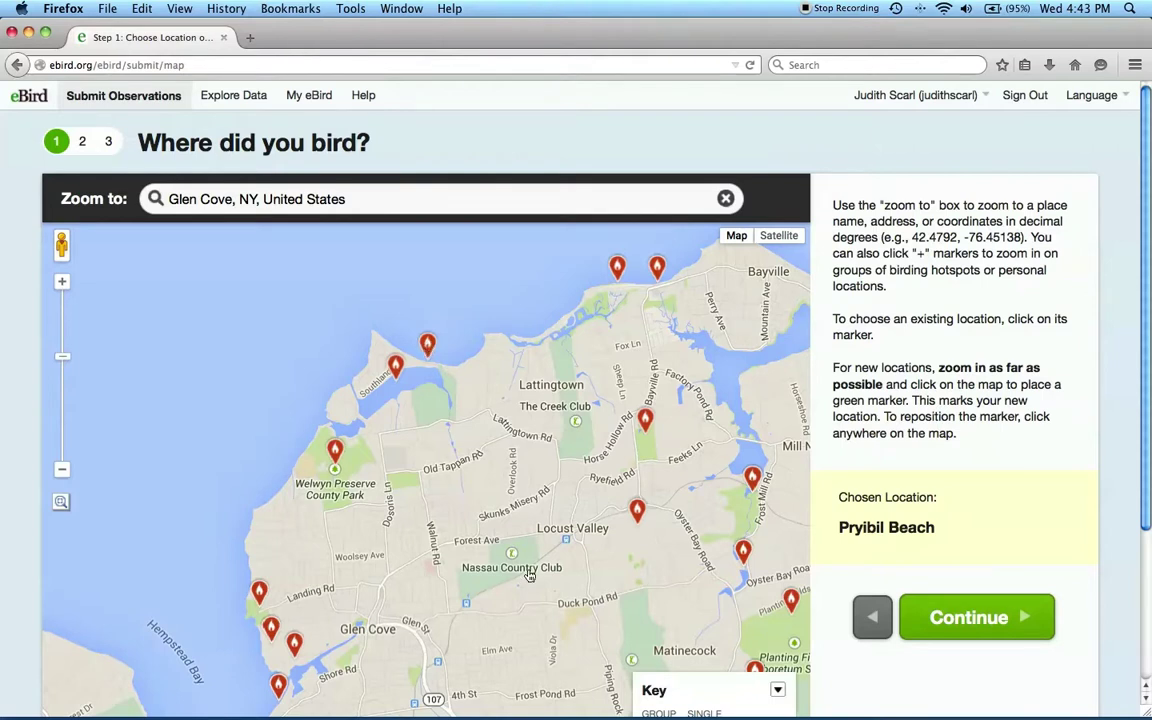
Step: Zoom and pan the map past Old Tappen Park until the pond beside Dosoris Ln is centred
left_click_drag(530, 575, 521, 490)
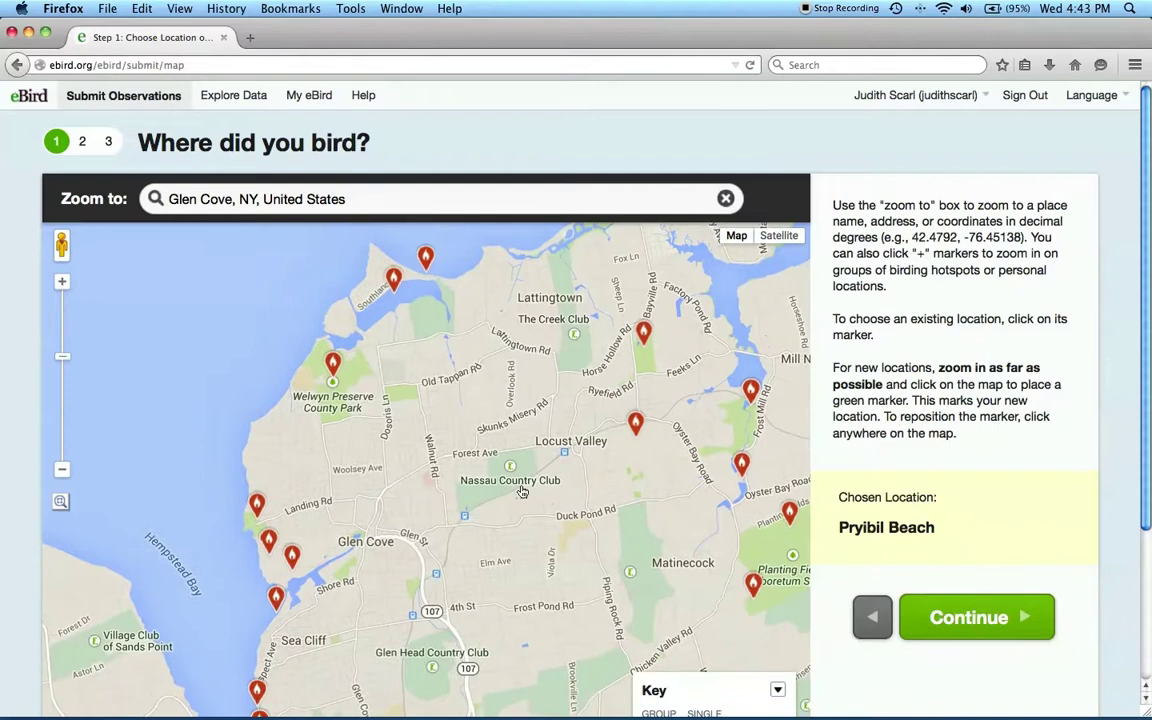
left_click(60, 284)
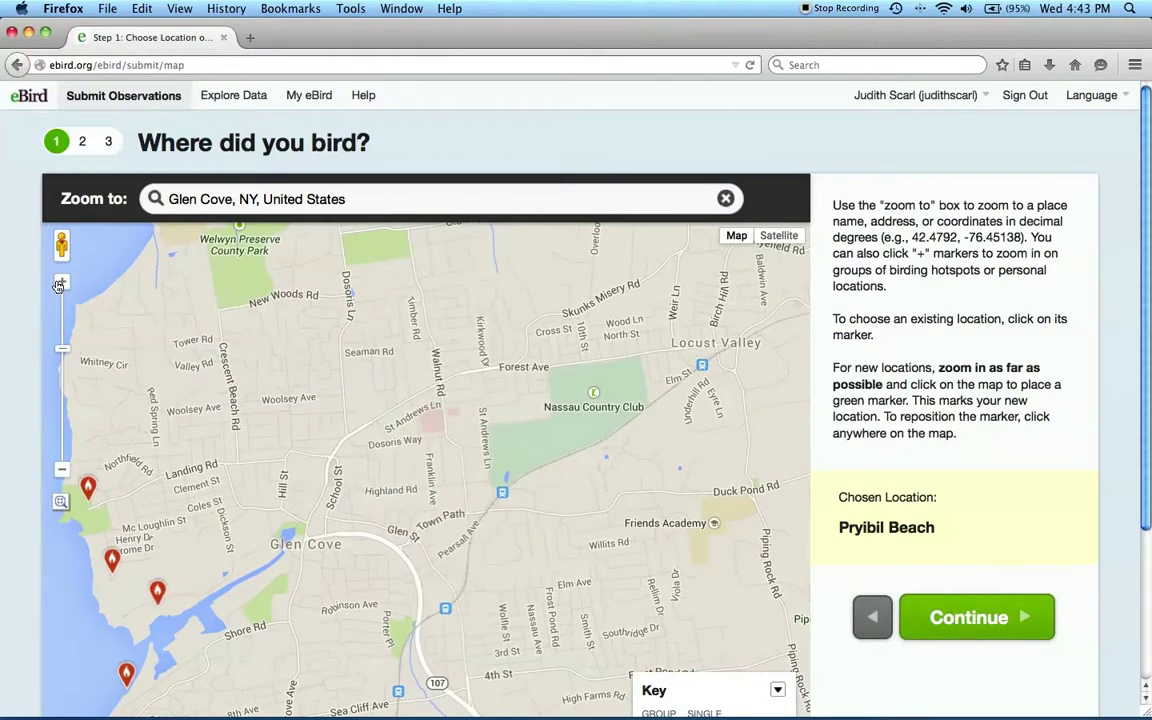
left_click(60, 284)
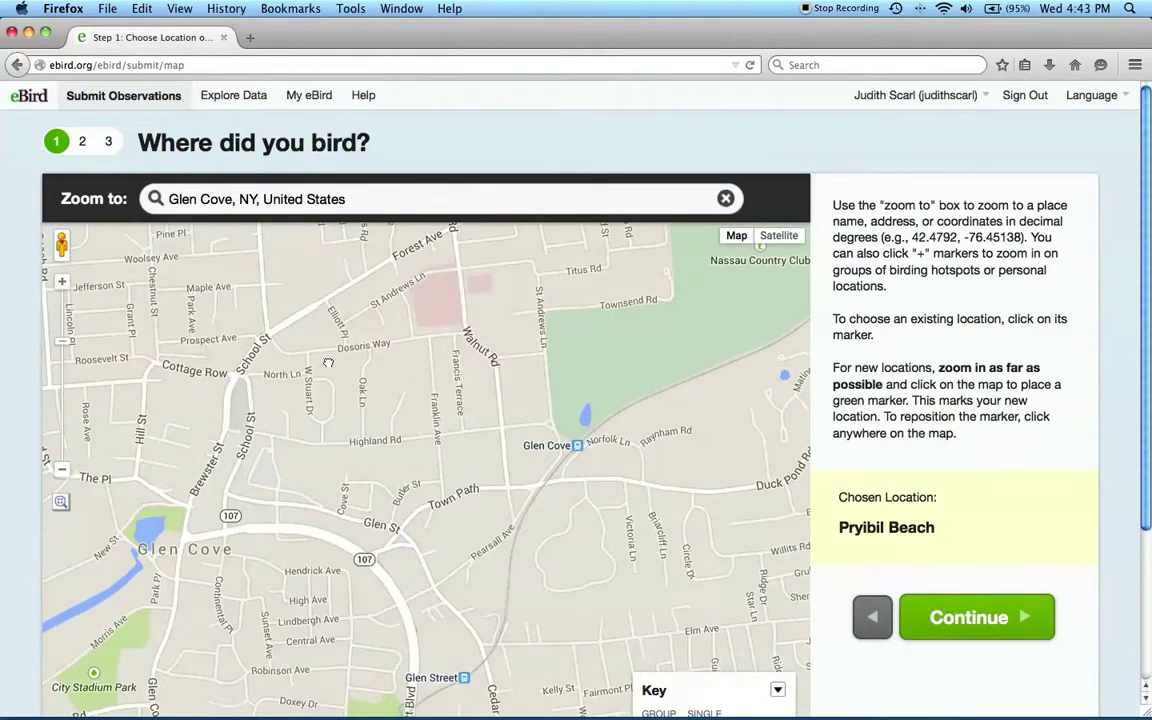
left_click_drag(300, 330, 440, 690)
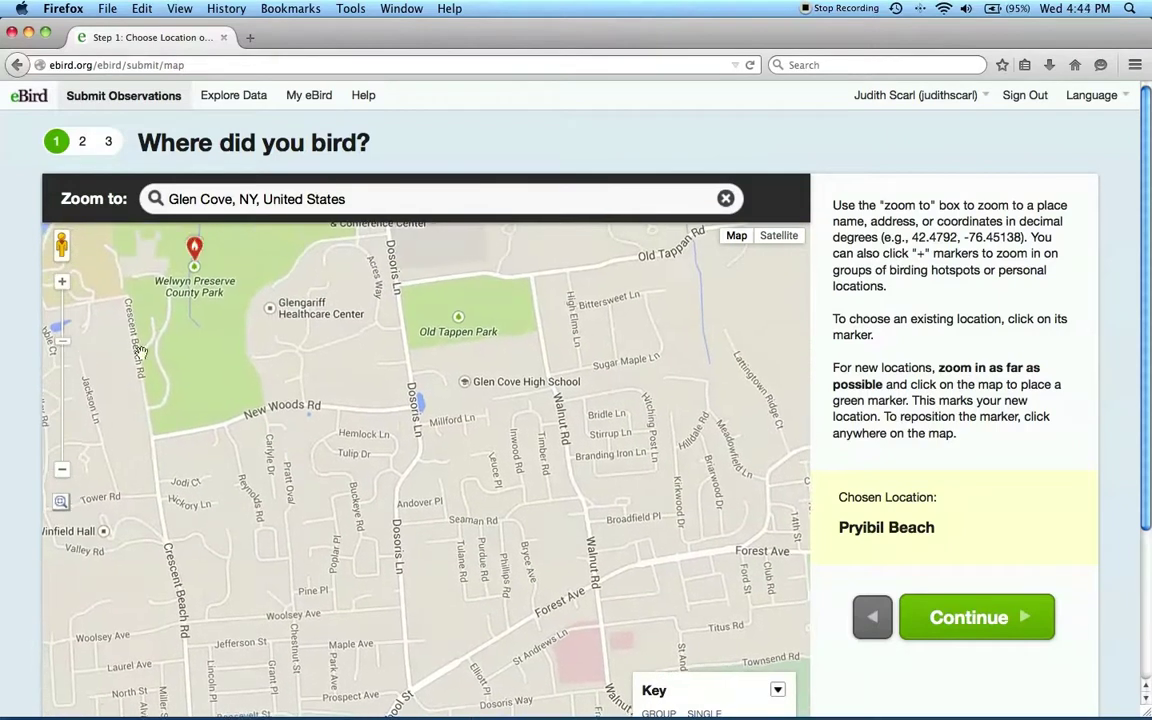
left_click(61, 281)
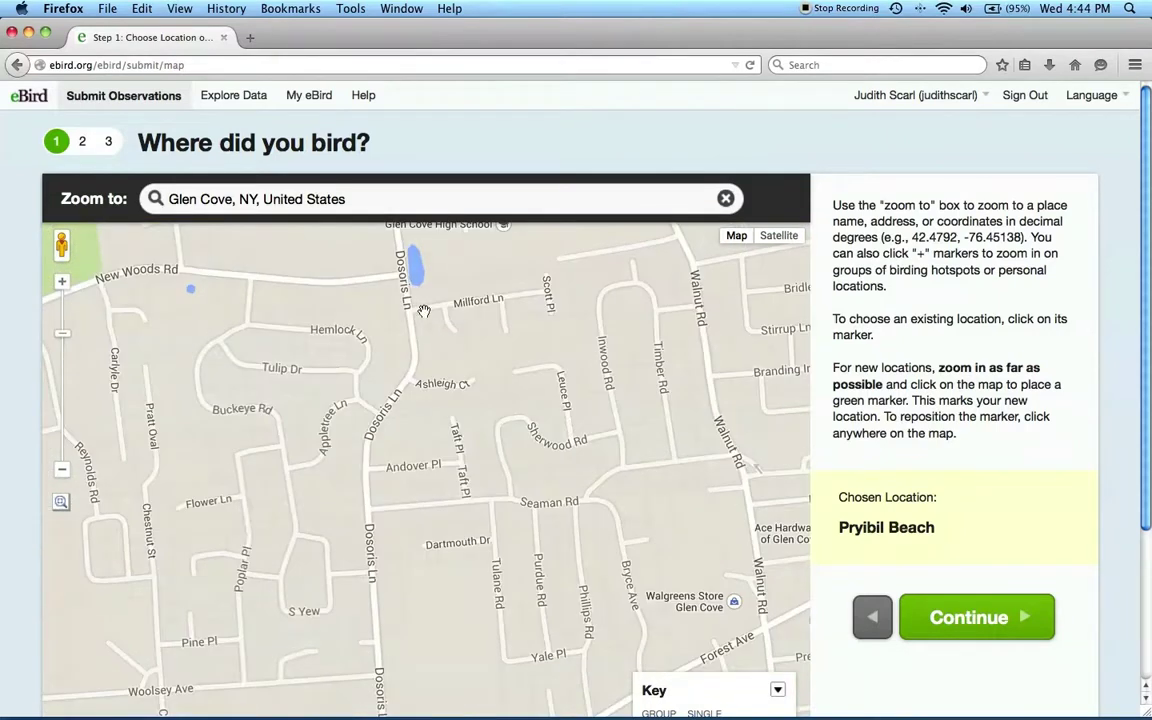
left_click_drag(424, 311, 461, 465)
left_click(61, 283)
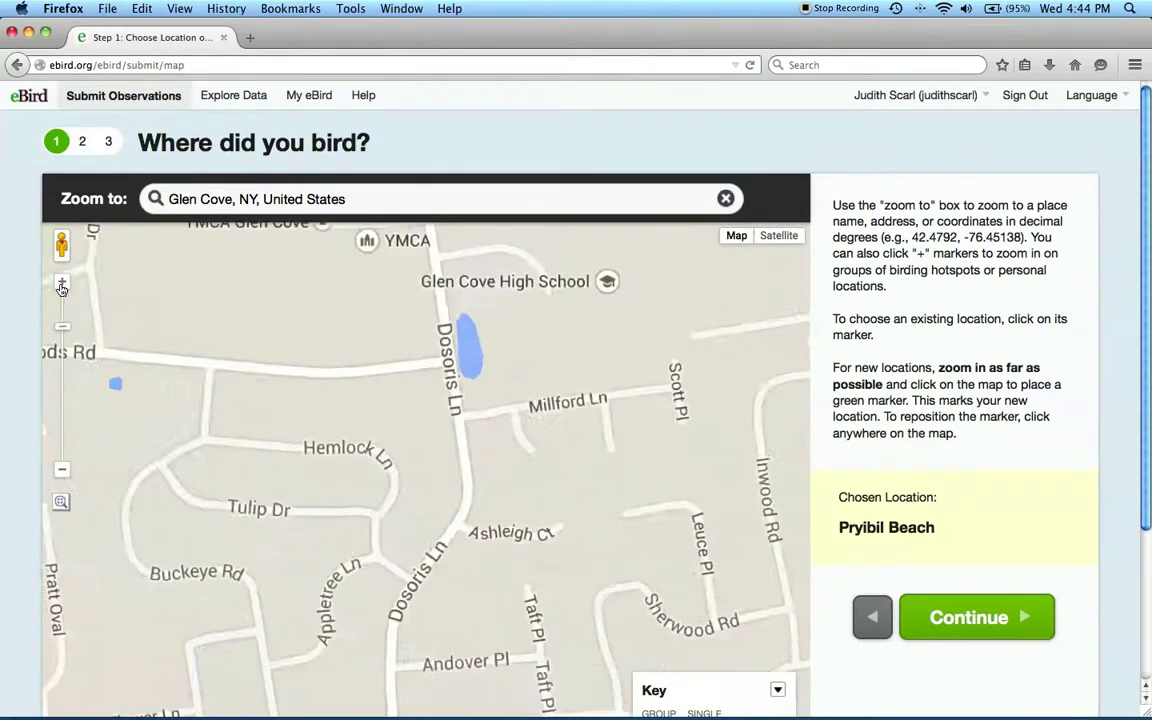
left_click_drag(390, 235, 398, 484)
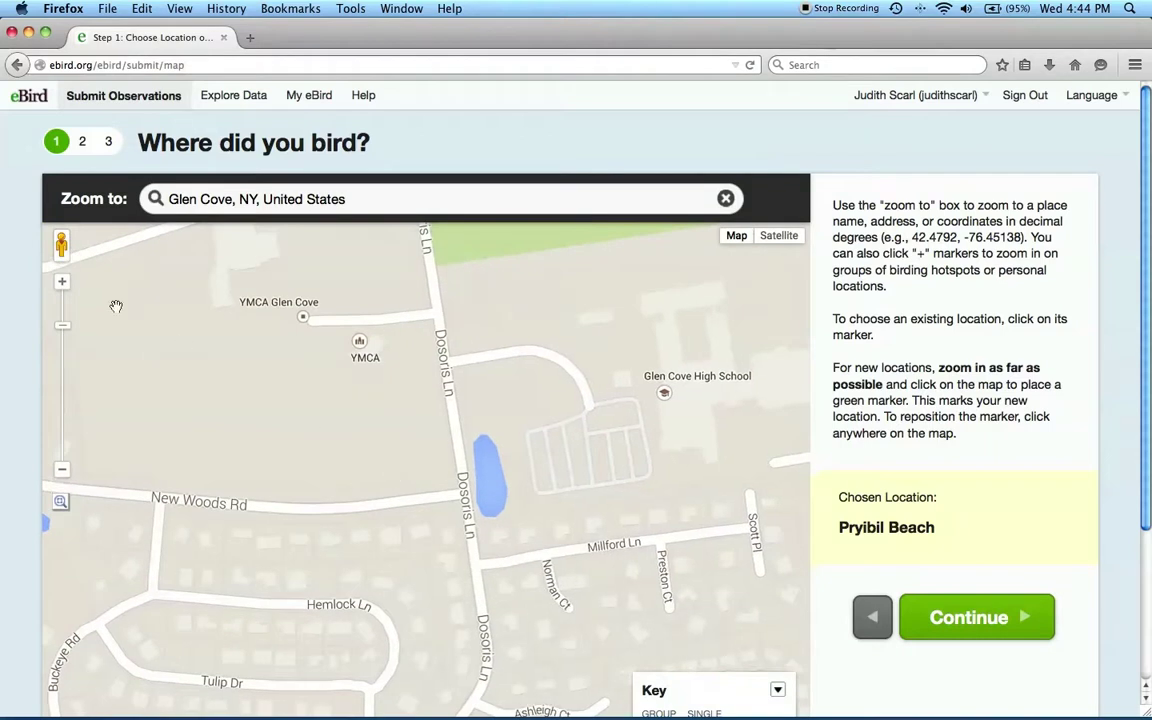
left_click(61, 283)
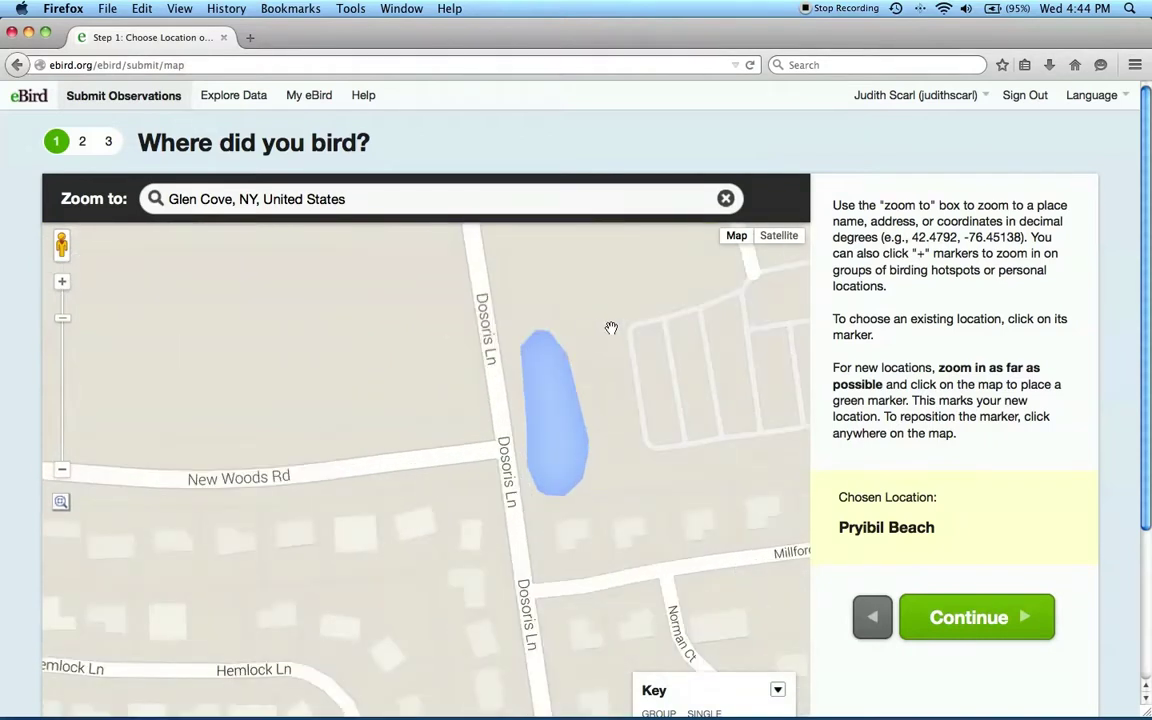
left_click_drag(587, 300, 525, 316)
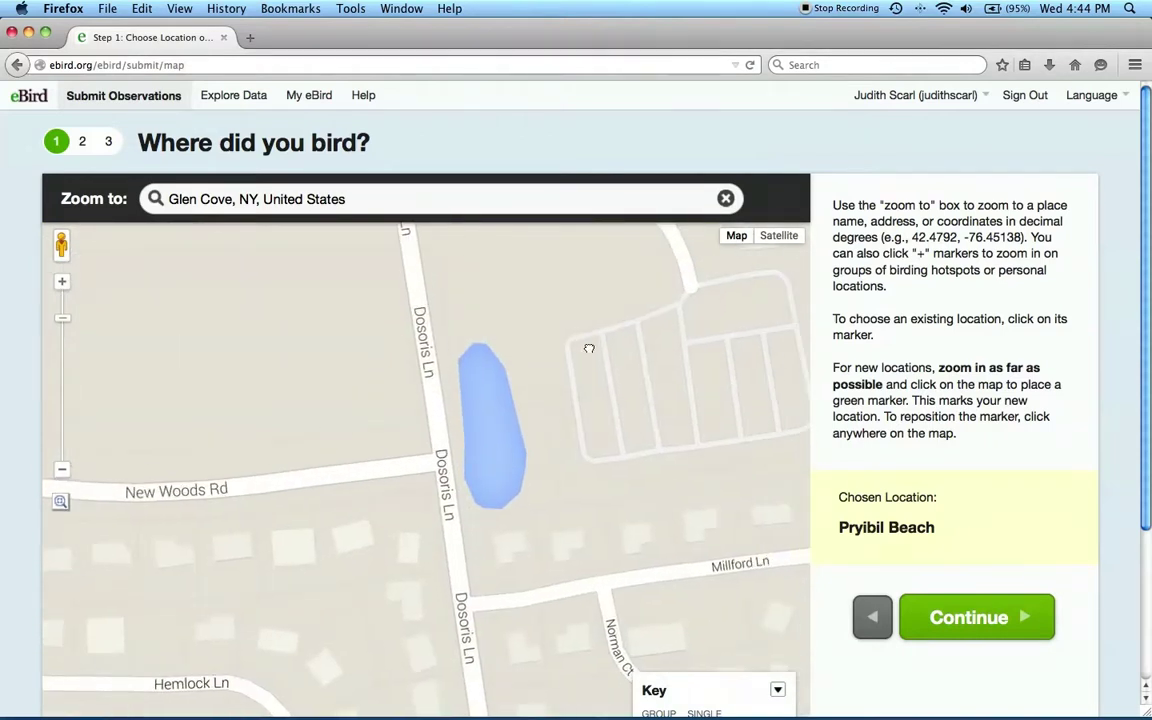
Step: Mark the pond as a new location named 'Dosoris Pond' and continue
left_click(462, 431)
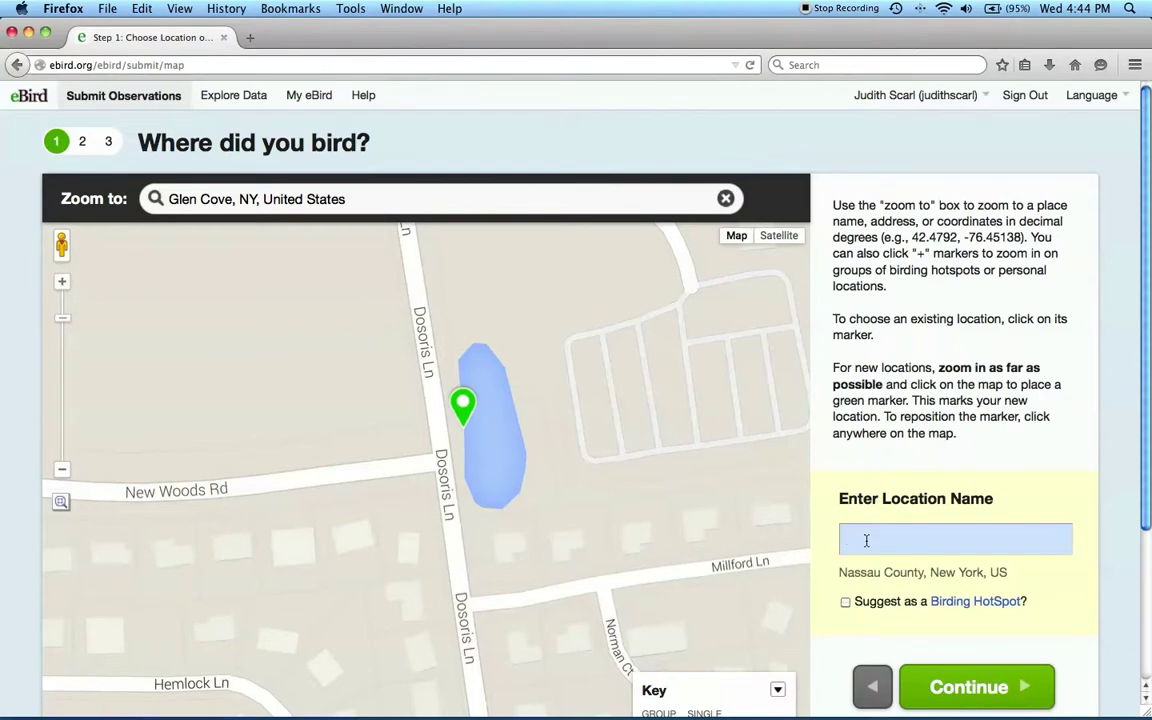
type("Dosoris Pond")
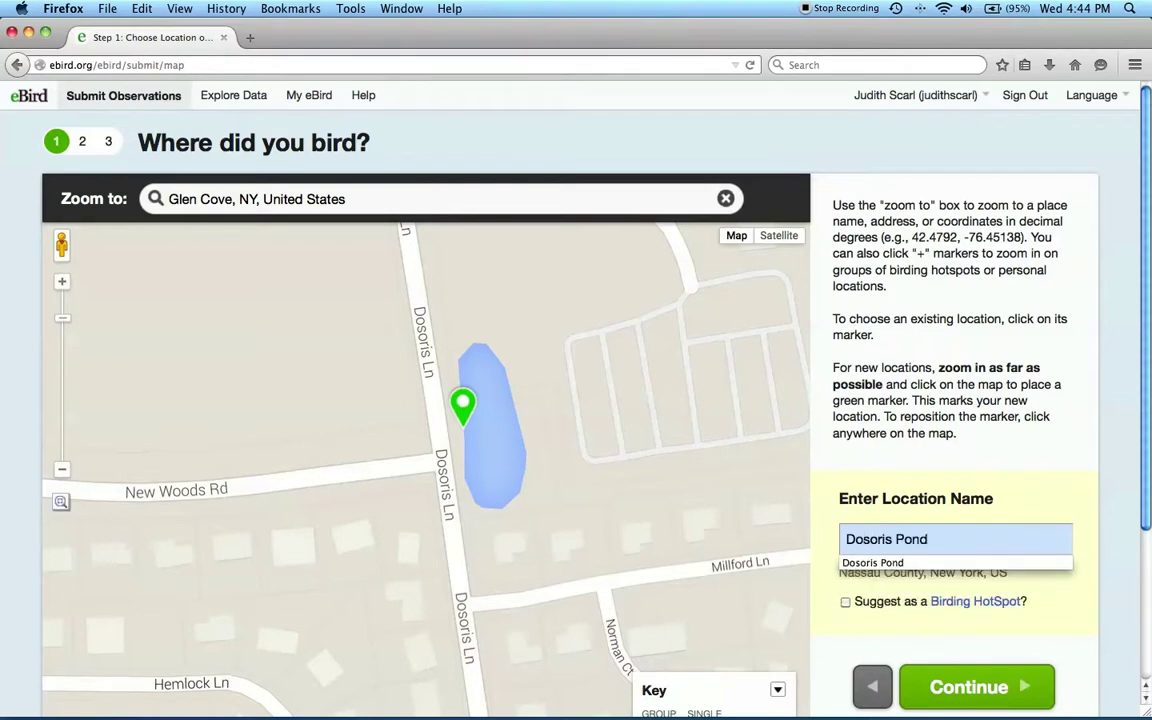
left_click(943, 561)
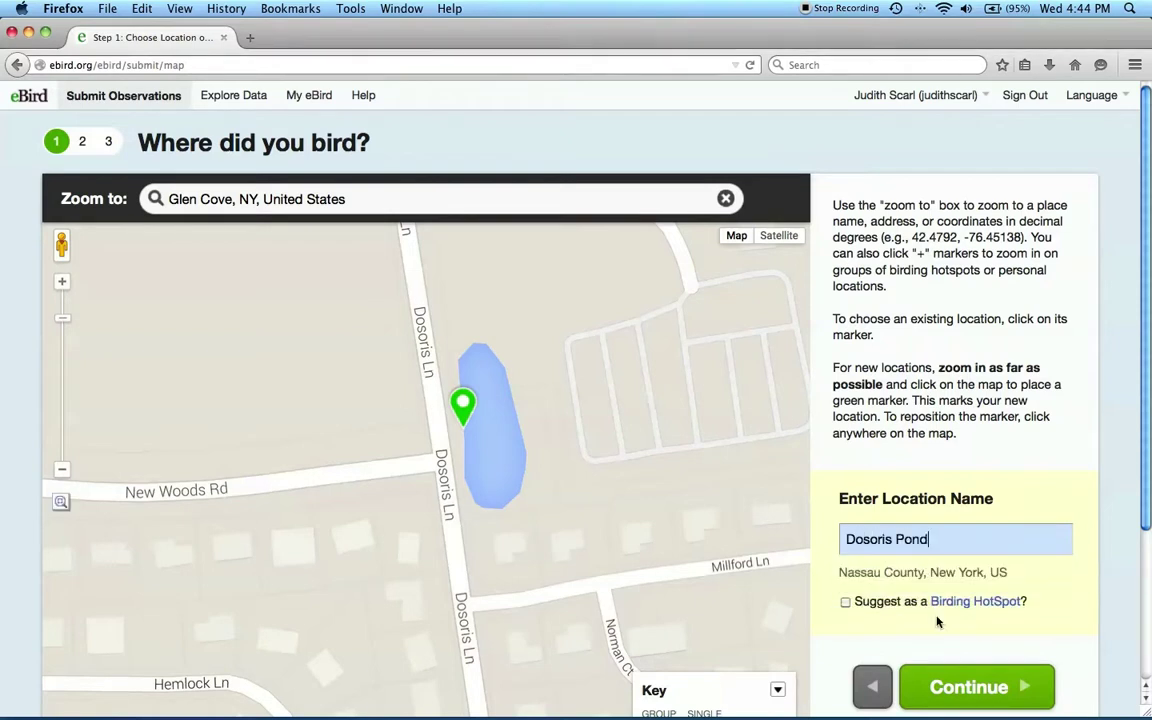
left_click(958, 697)
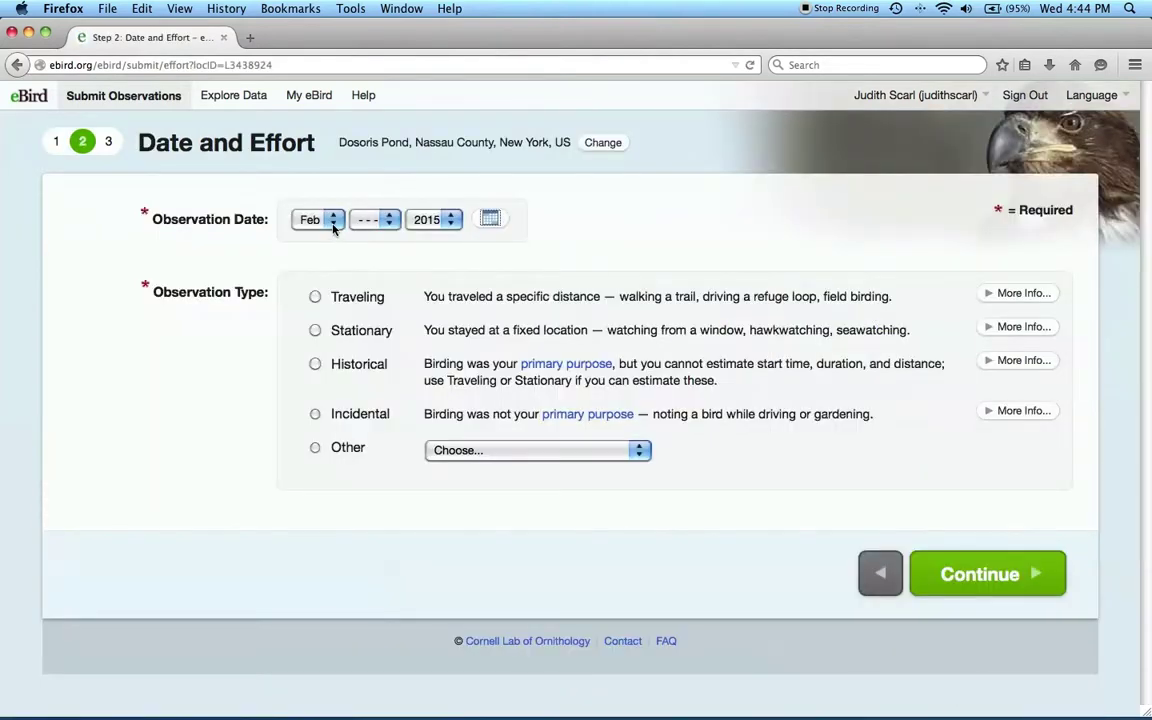
Step: Set the observation date's month to March and day to 1
left_click(333, 224)
left_click(318, 269)
left_click(372, 222)
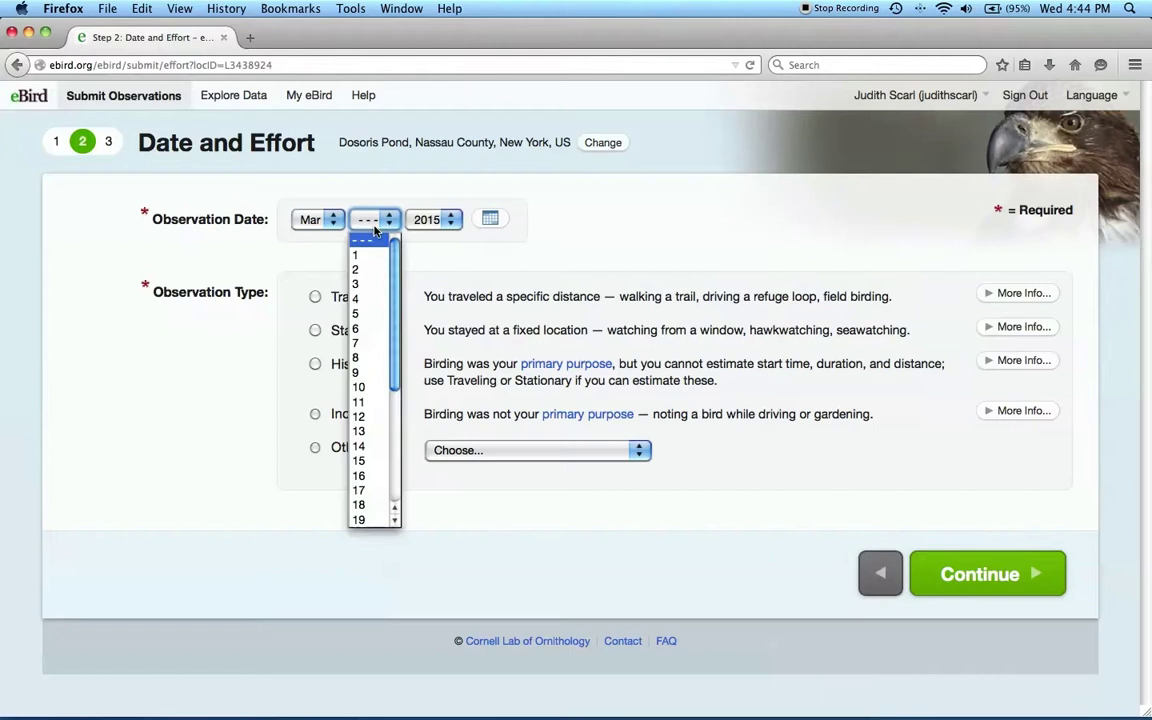
left_click(374, 258)
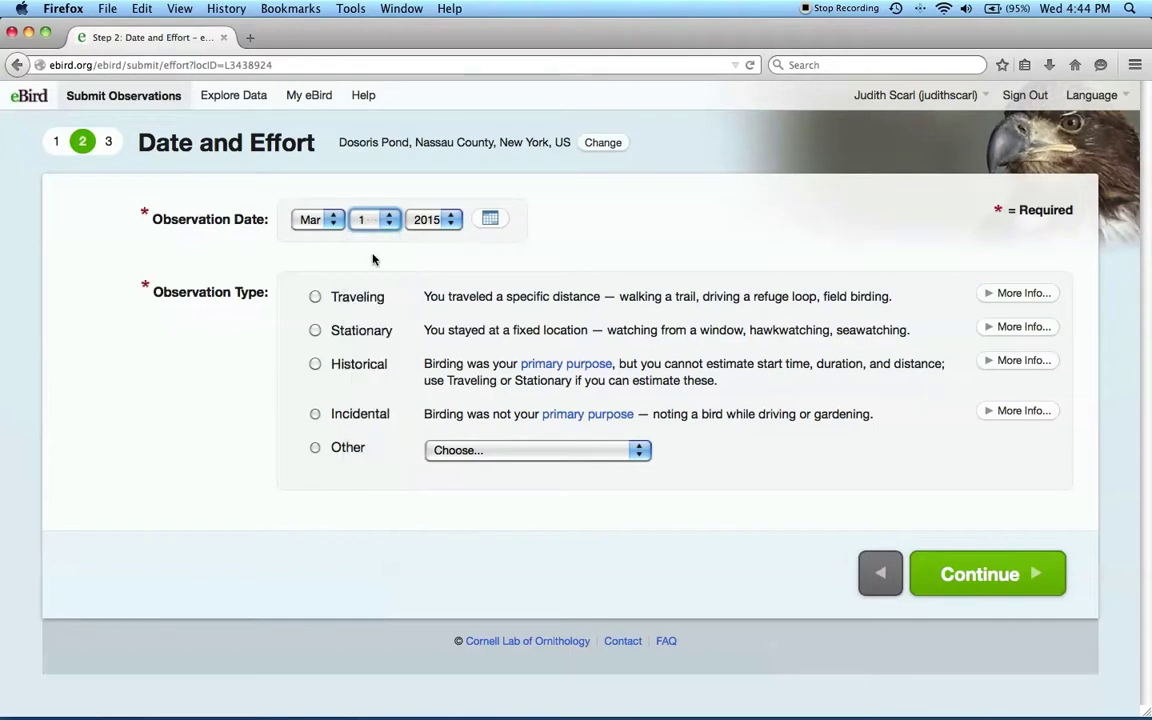
left_click(424, 222)
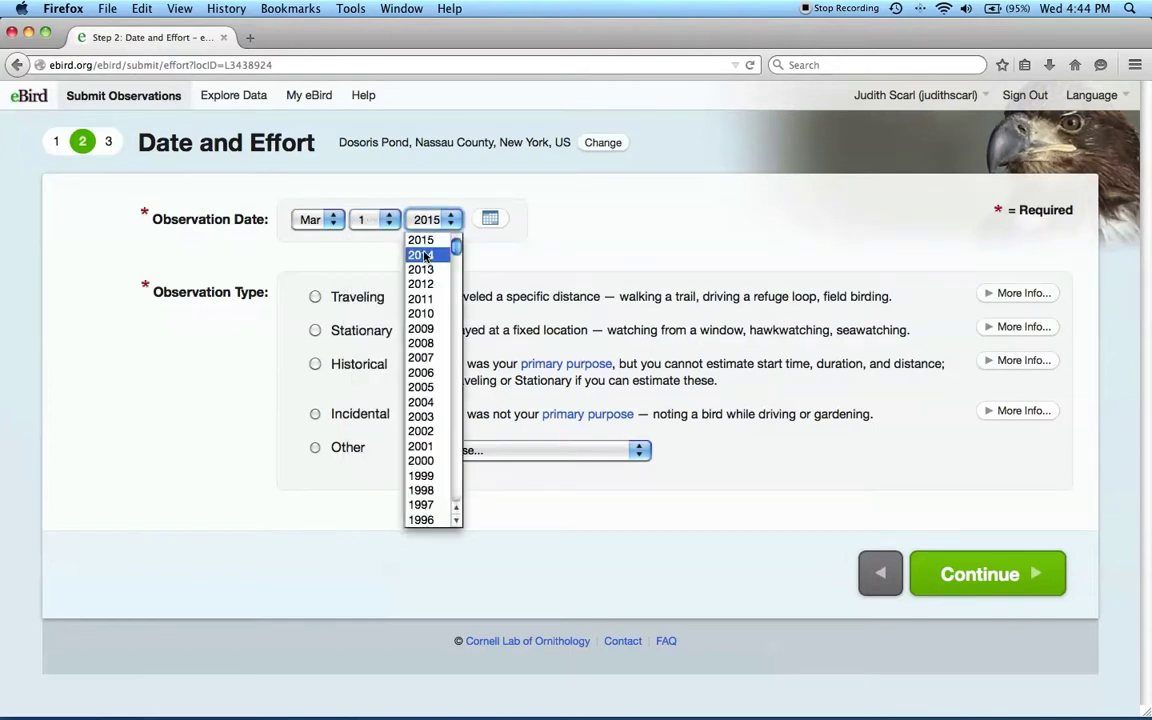
Step: Set the observation year to 2014
left_click(424, 257)
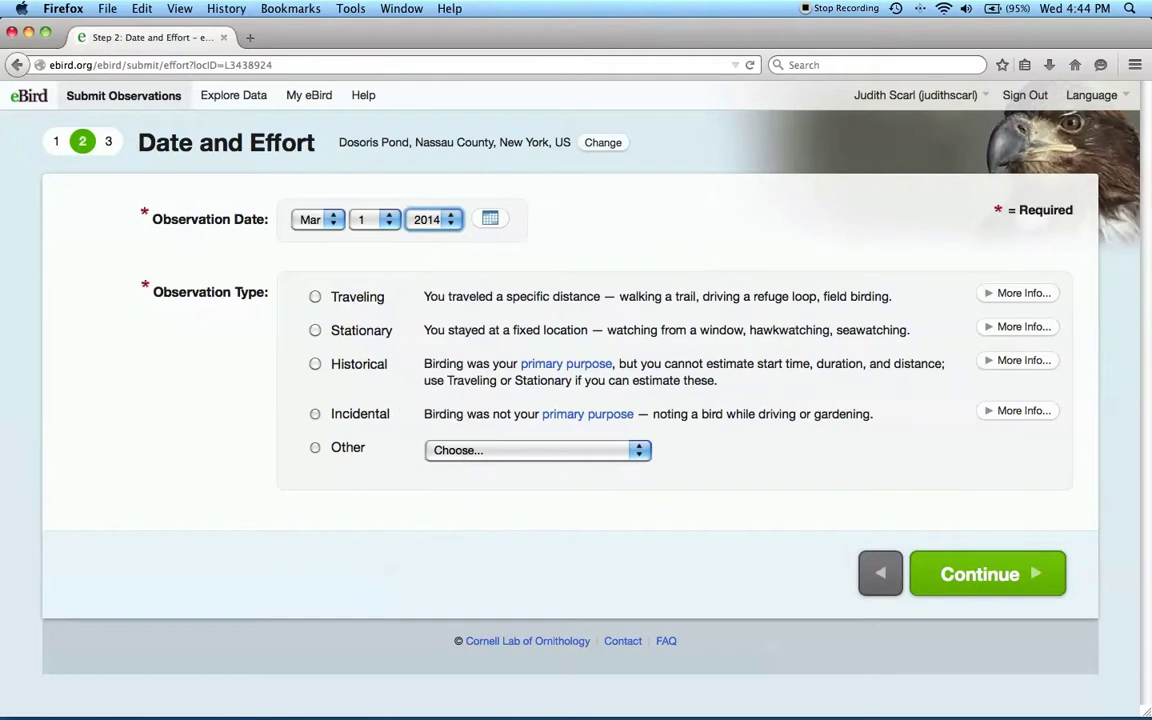
key("super+Tab")
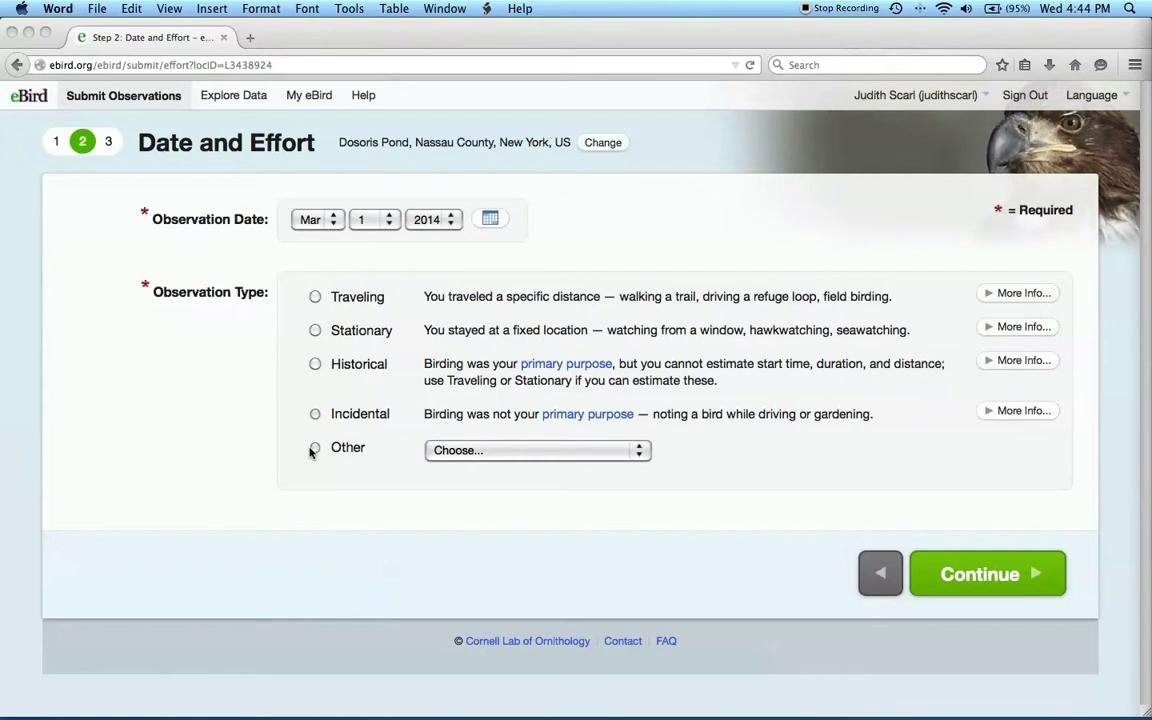
left_click(315, 451)
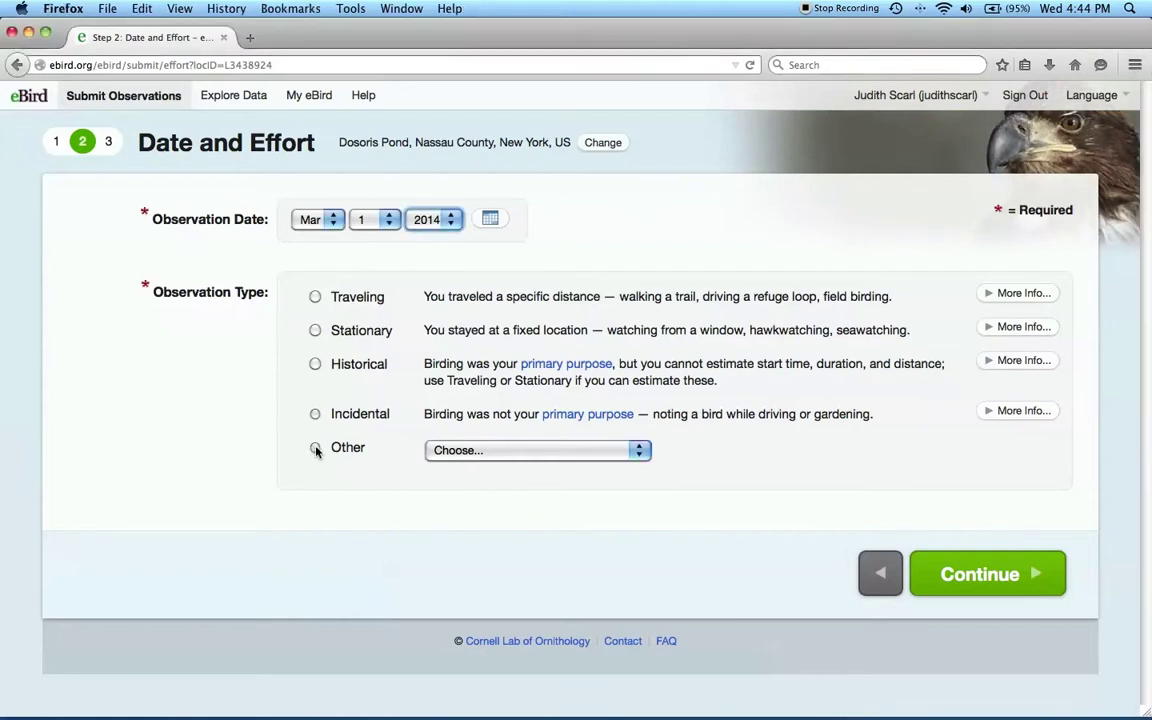
Step: Set observation type to Other with the Rusty Blackbird Spring Migration Blitz protocol
left_click(316, 451)
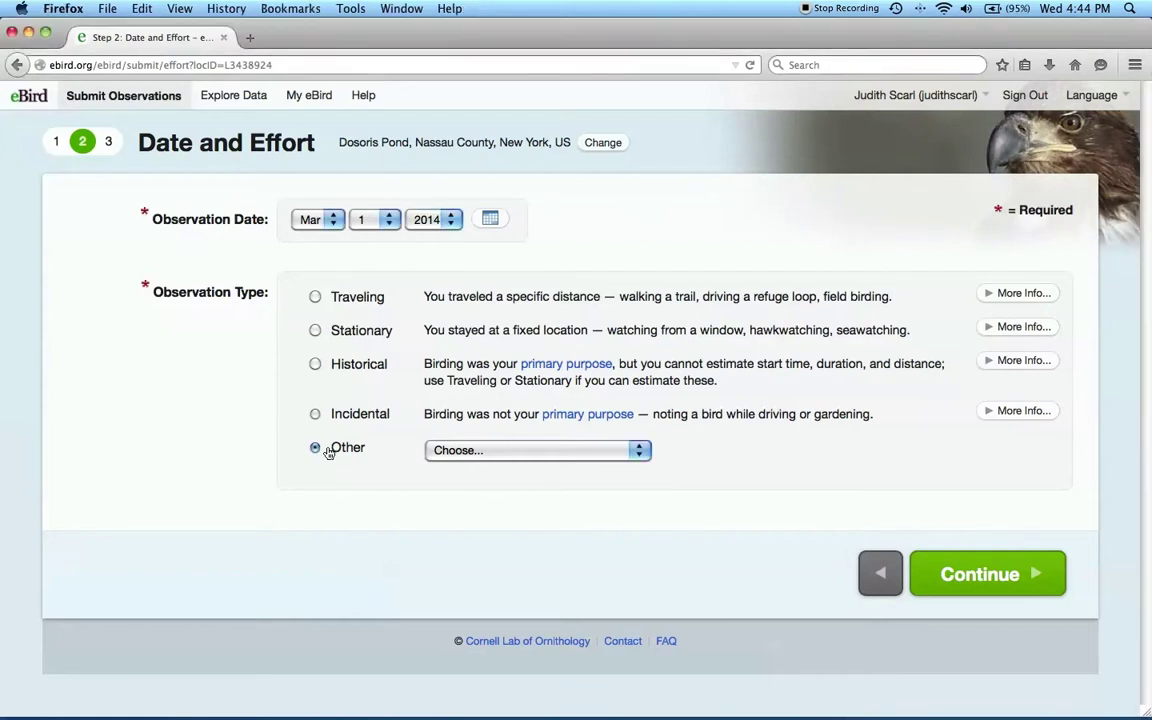
left_click(556, 449)
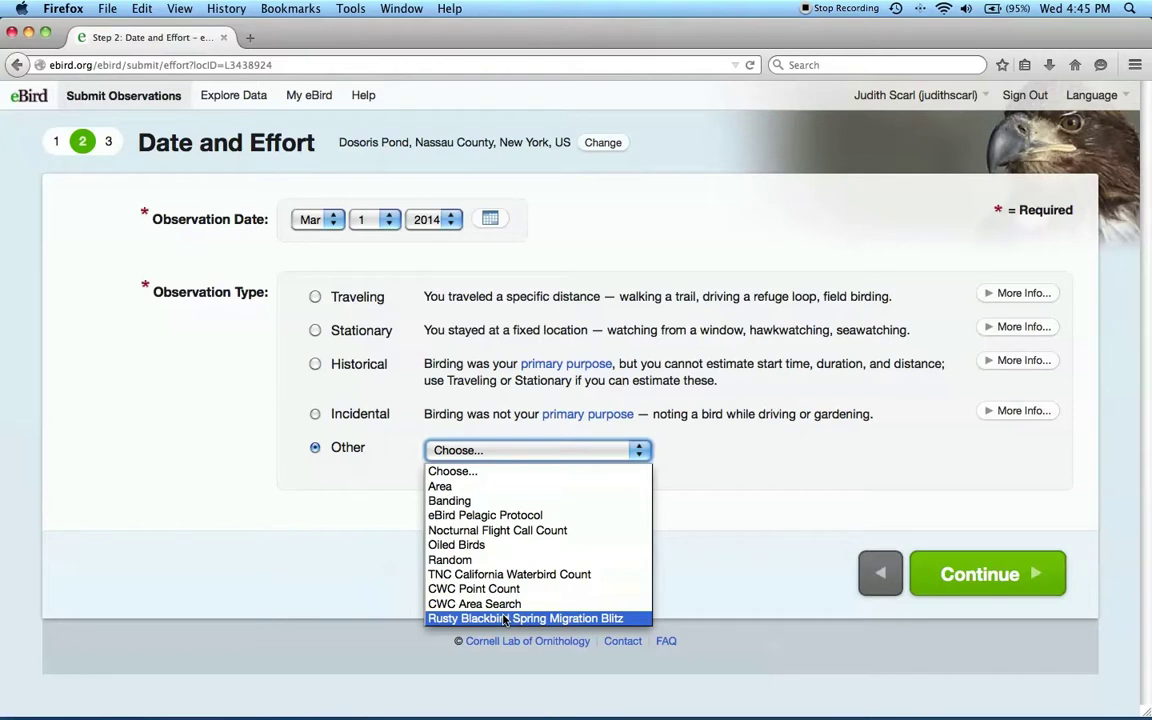
left_click(505, 620)
scroll(505, 620, "down", 1)
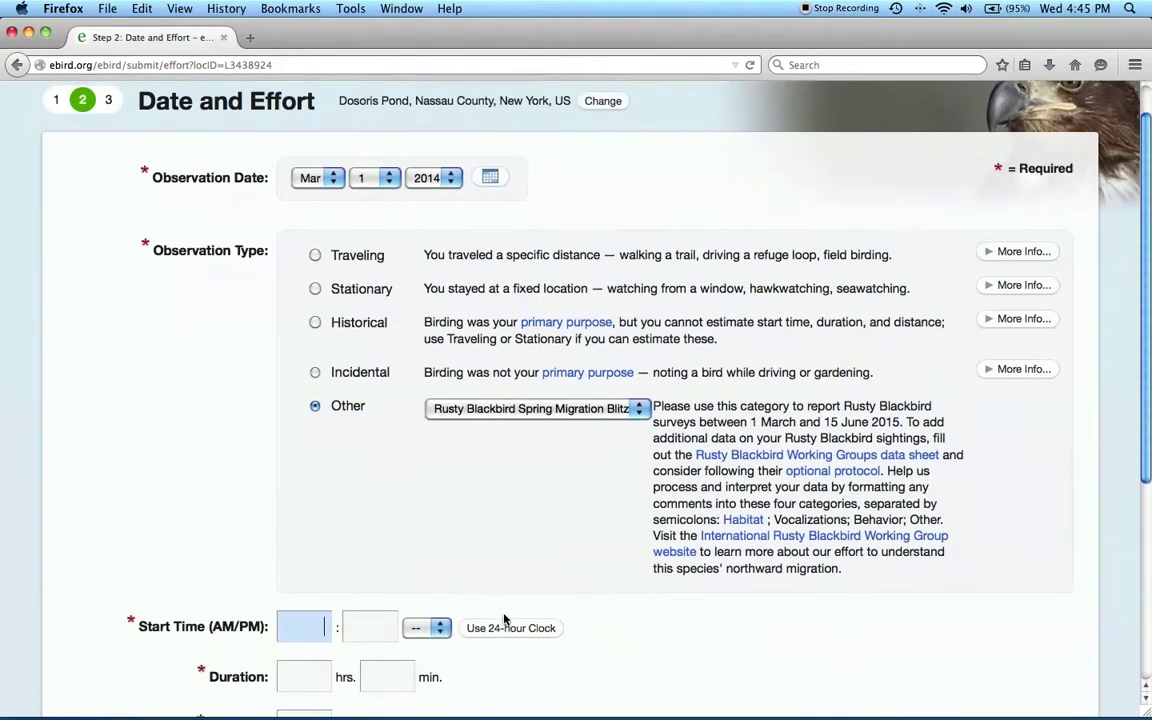
scroll(505, 620, "down", 1)
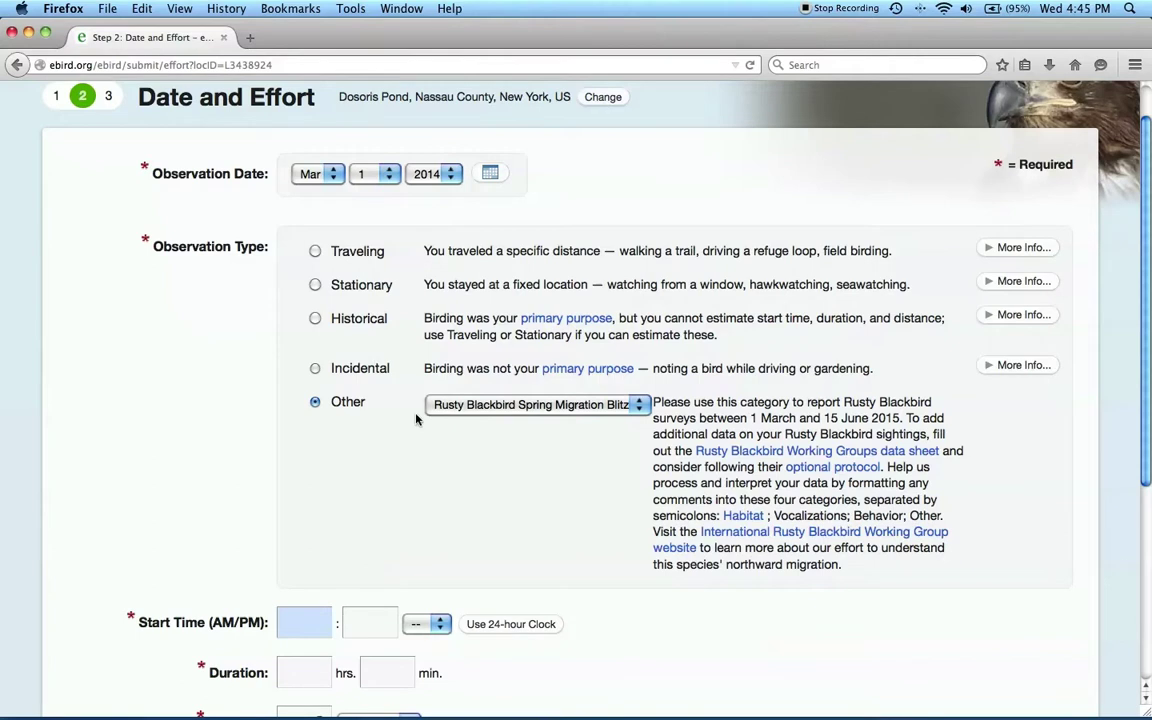
Step: Enter effort: start 4:00 PM, 30 minutes, .5 miles, party size 1
scroll(374, 371, "down", 5)
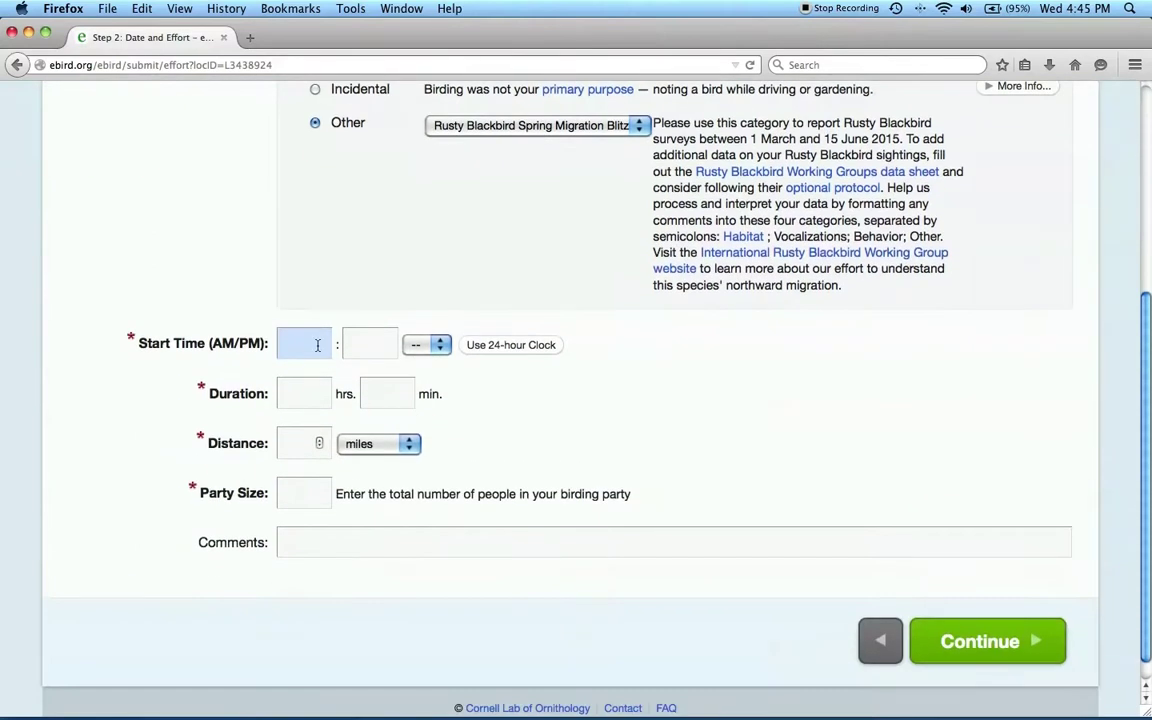
type("4")
key("Tab")
type("00")
key("Tab")
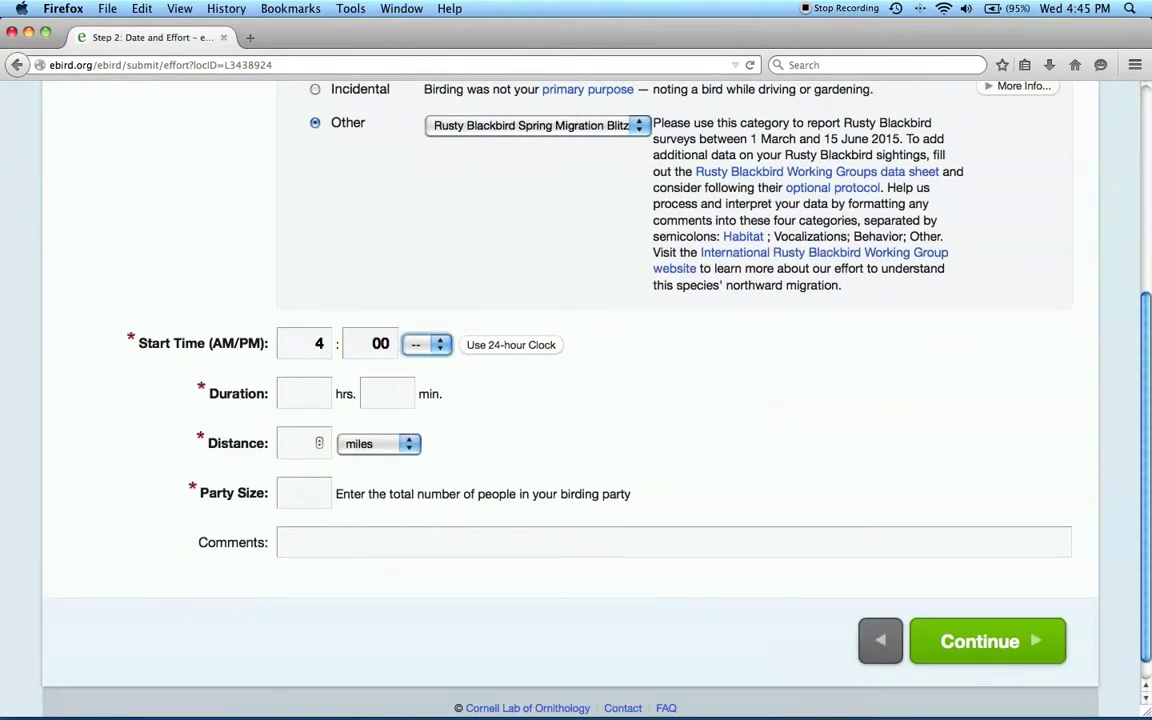
key("p")
key("Tab")
key("Tab")
type("30")
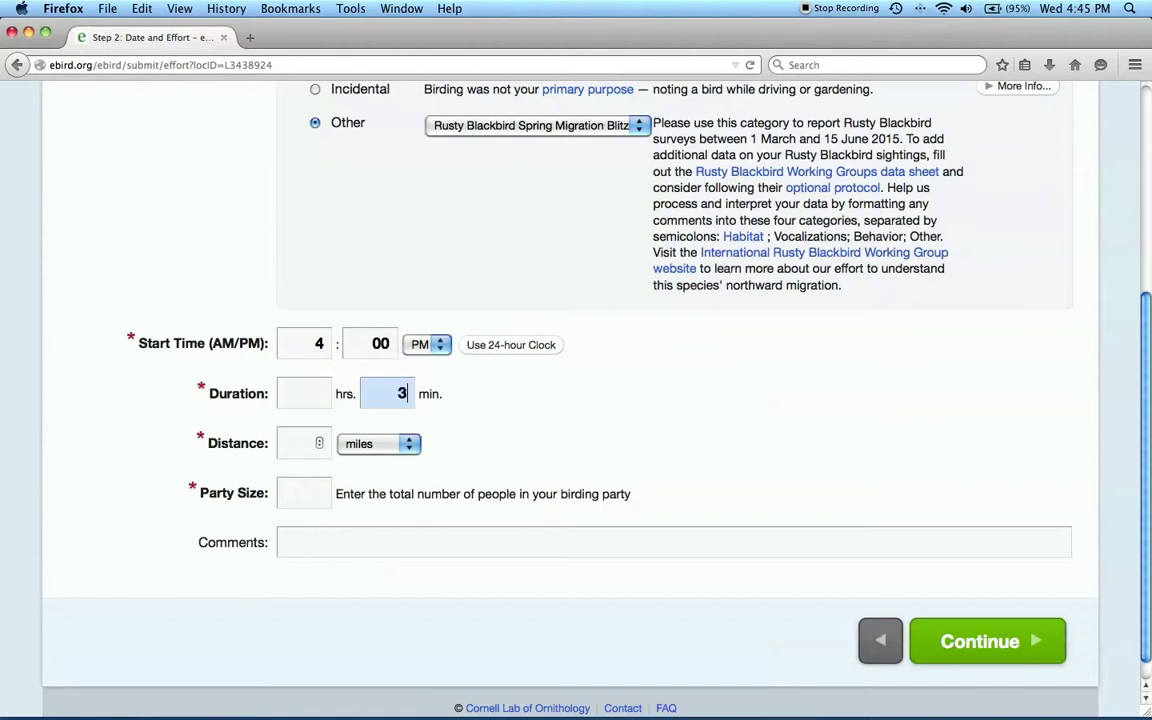
key("Tab")
type(".5")
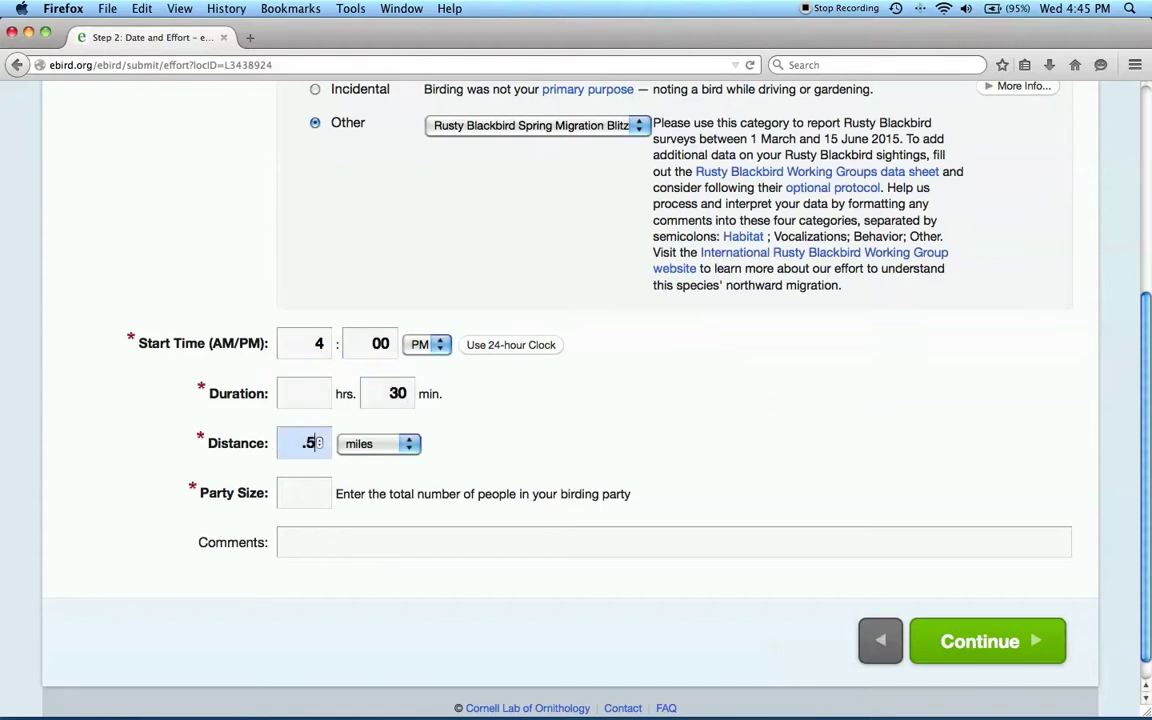
key("Tab")
type("1")
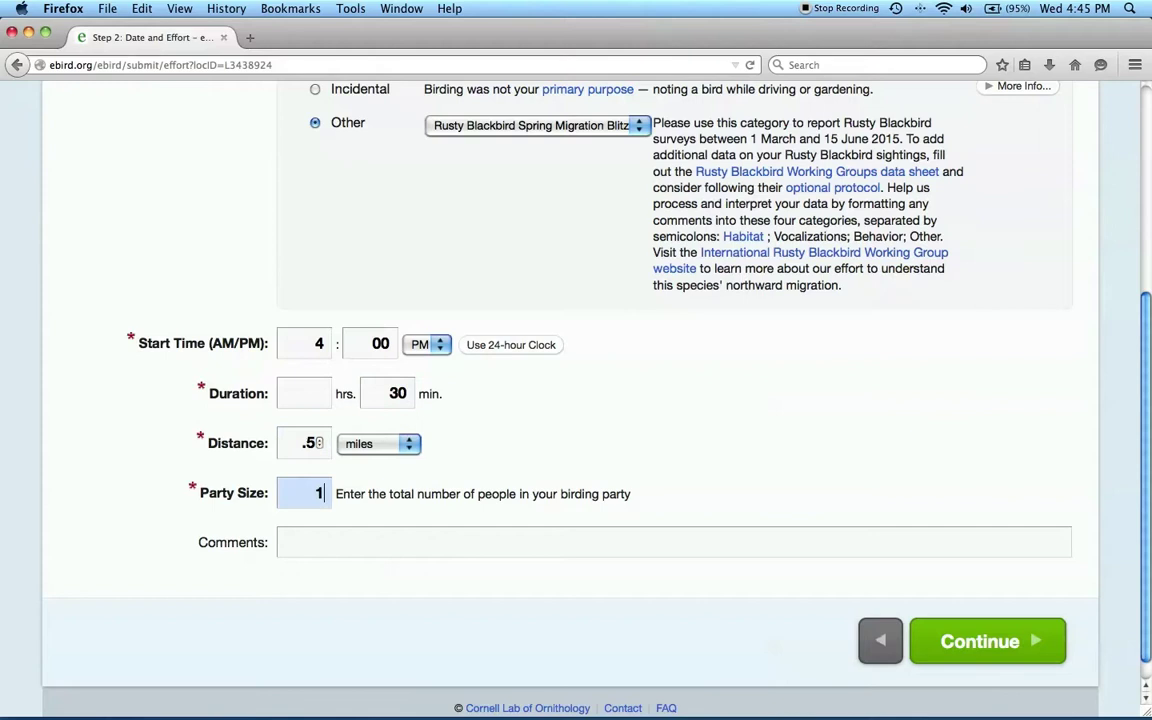
key("Tab")
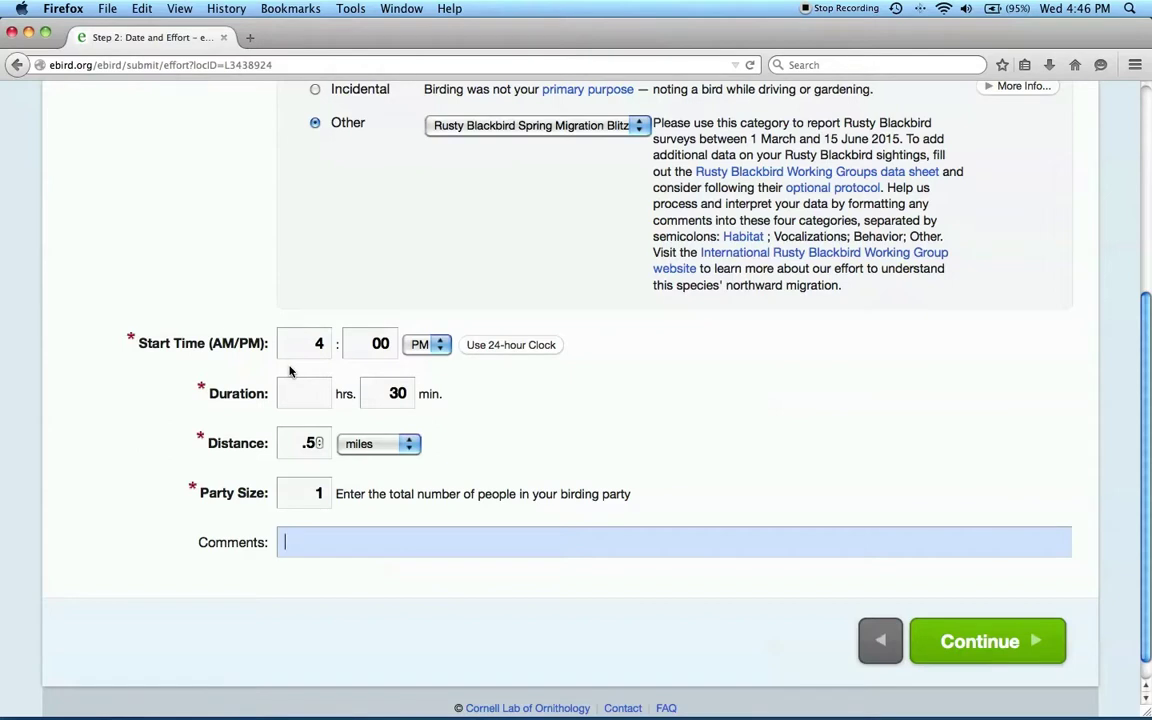
Step: Submit the effort details to reach the species checklist
key("super+Tab")
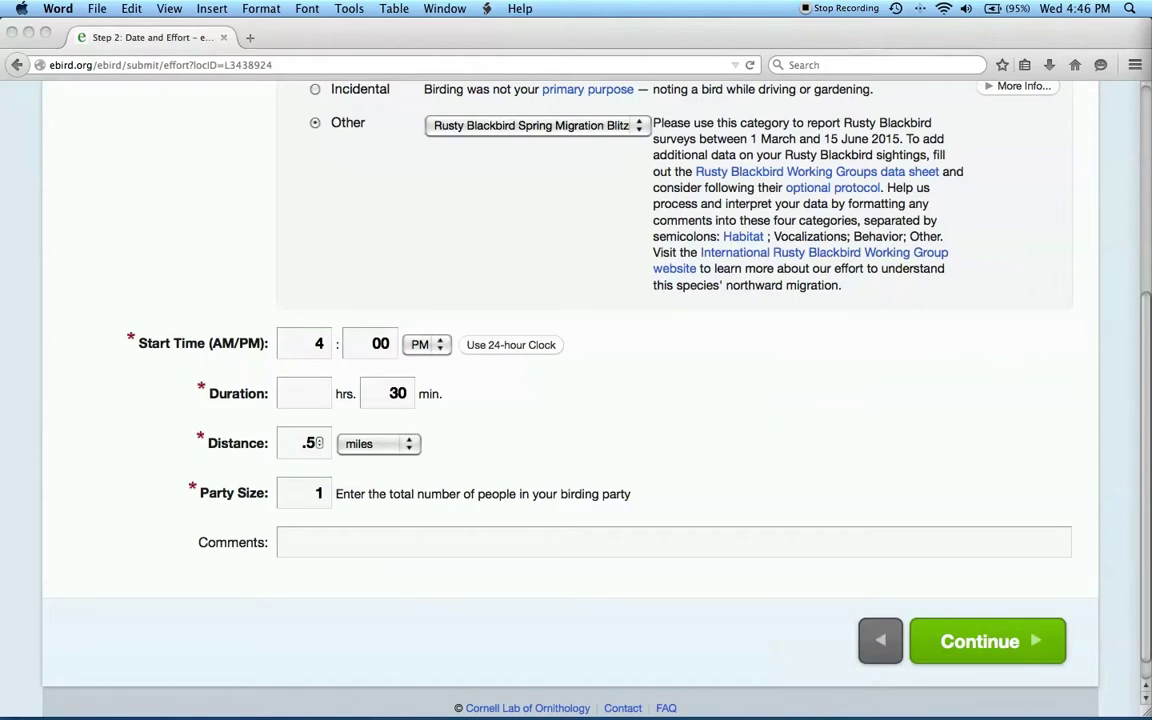
left_click(839, 493)
left_click(953, 643)
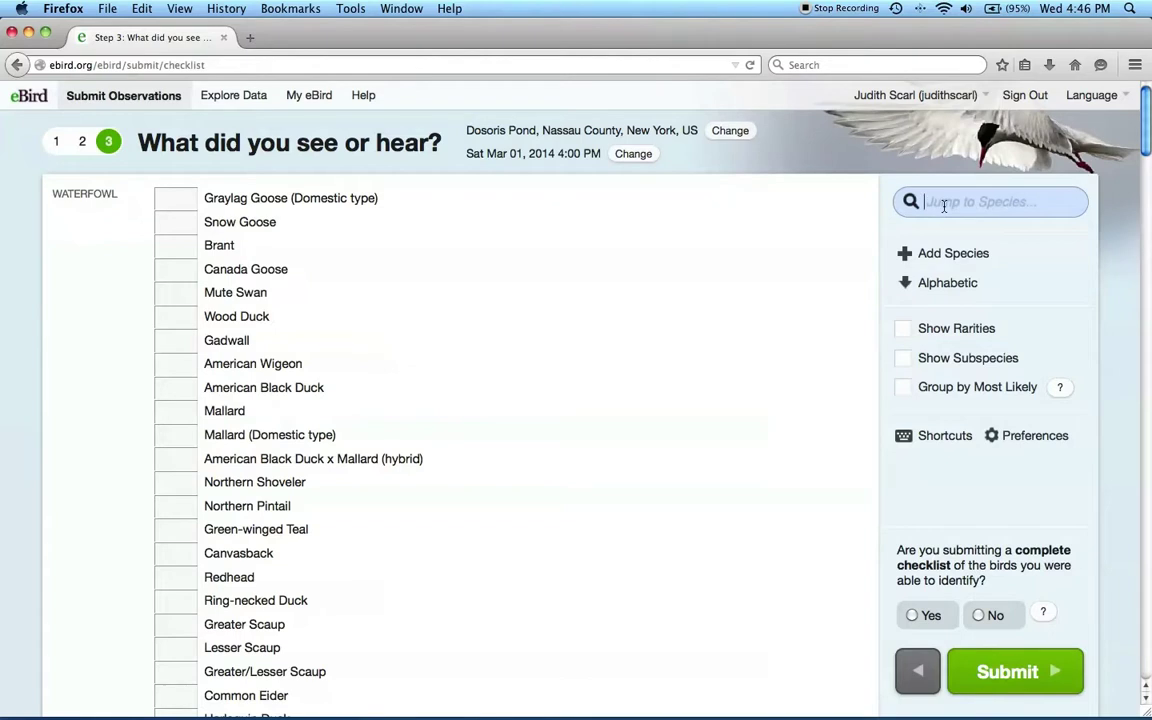
Step: Jump to Rusty Blackbird by searching 'rusty' and enter a count of 4
type("rusty")
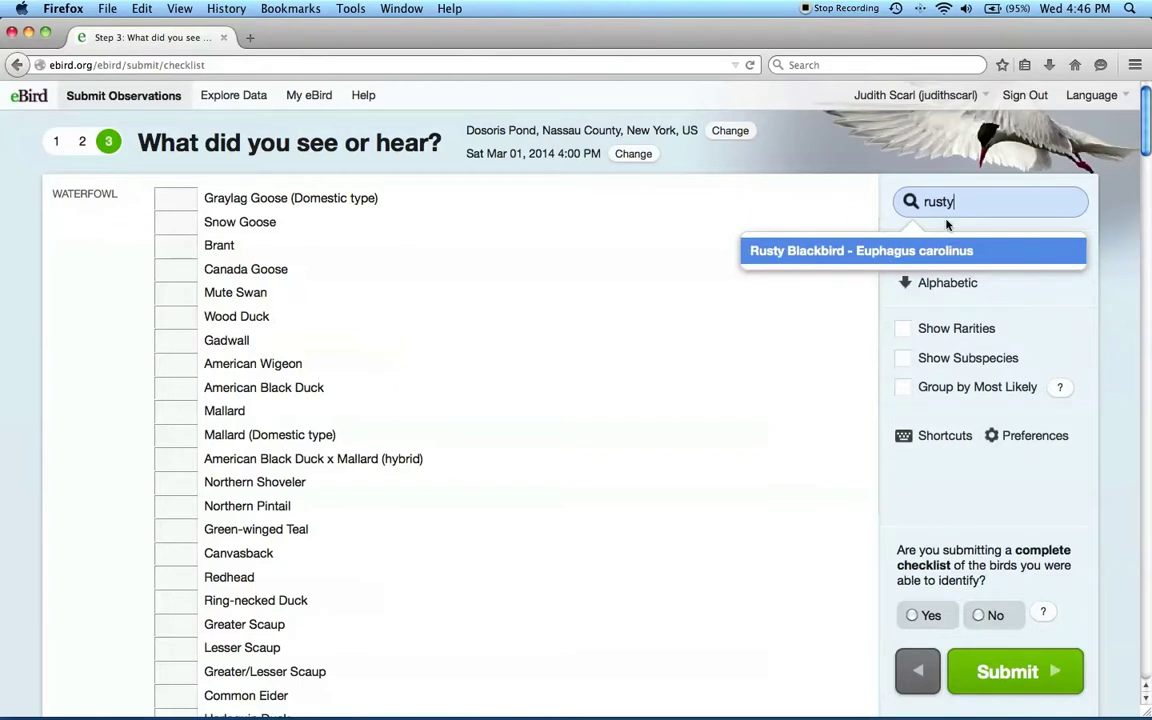
left_click(864, 251)
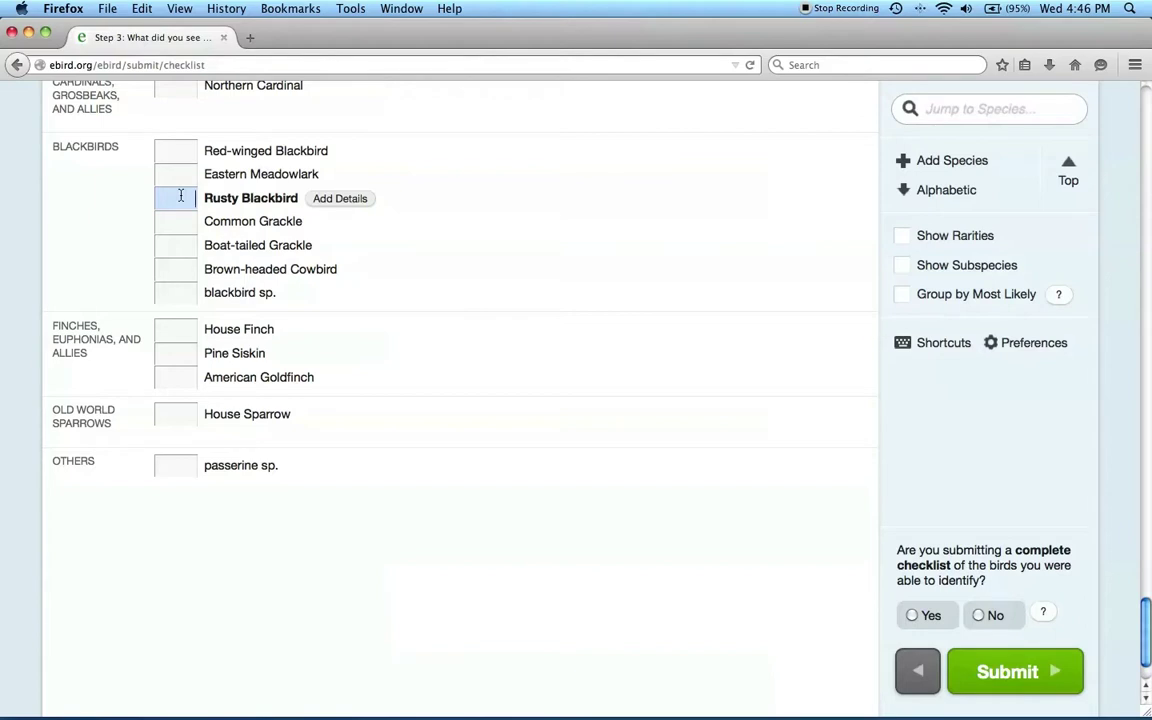
type("4")
key("BackSpace")
type("4")
scroll(412, 298, "up", 15)
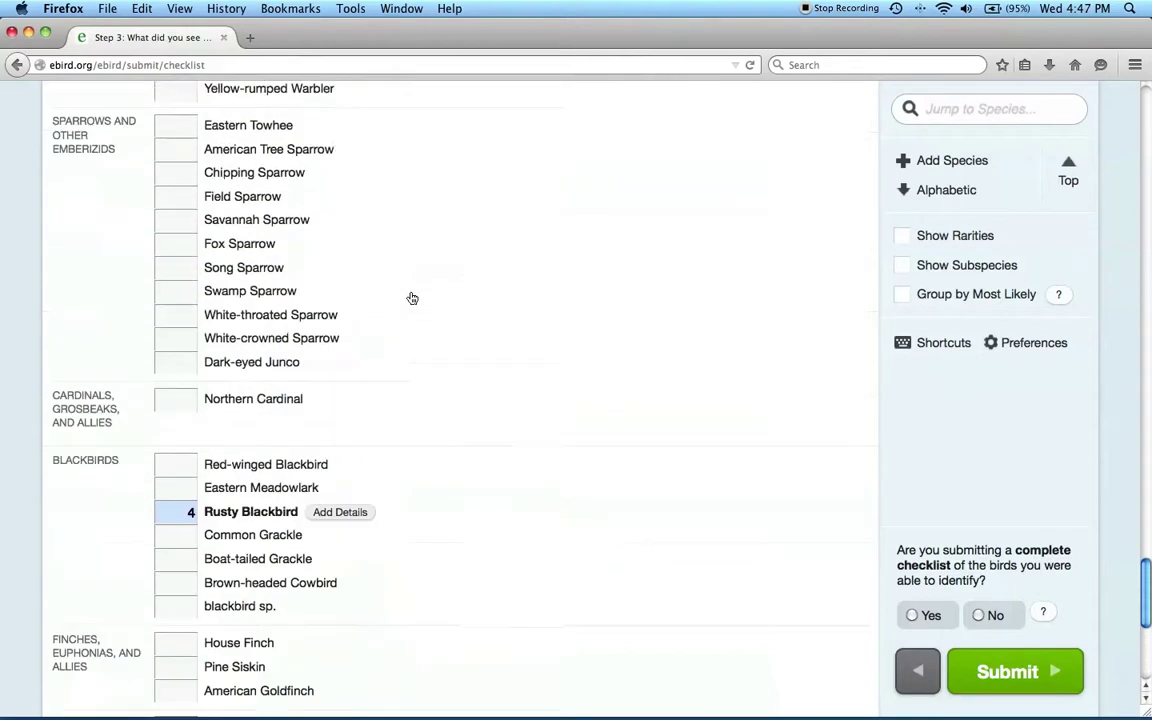
scroll(412, 298, "down", 15)
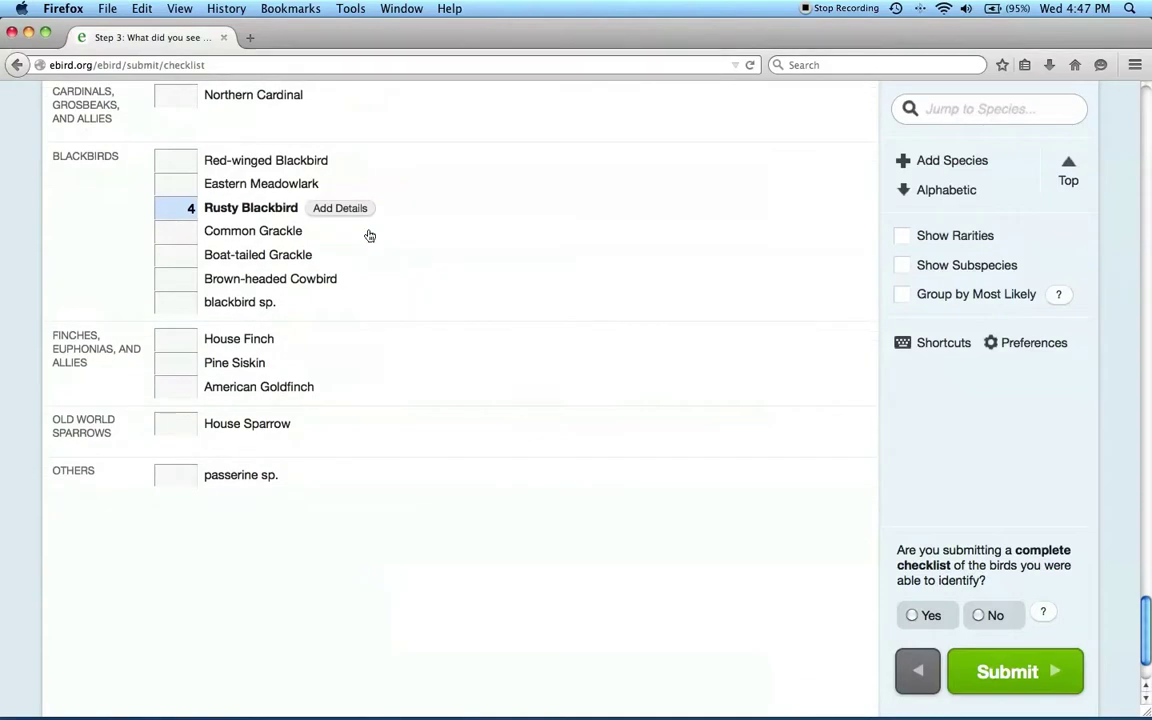
Step: Paste the Word notes (edge of pond, no vocalizations, foraging in shallow water) into Rusty Blackbird details
left_click(337, 214)
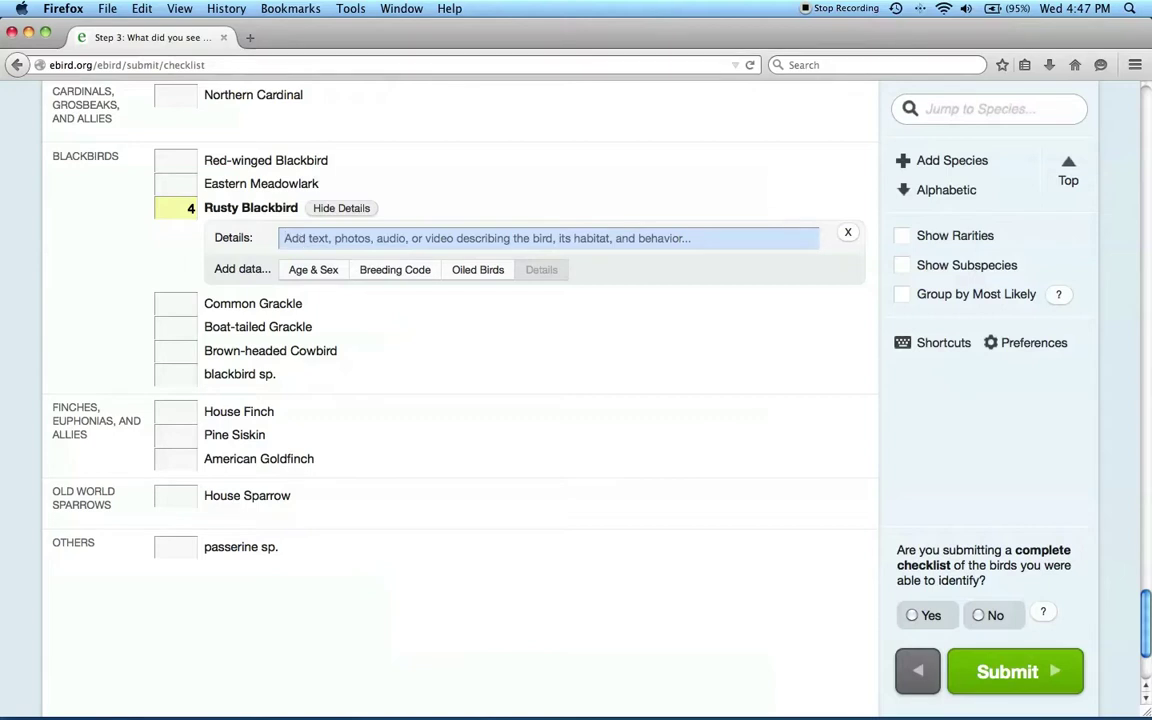
key("super+Tab")
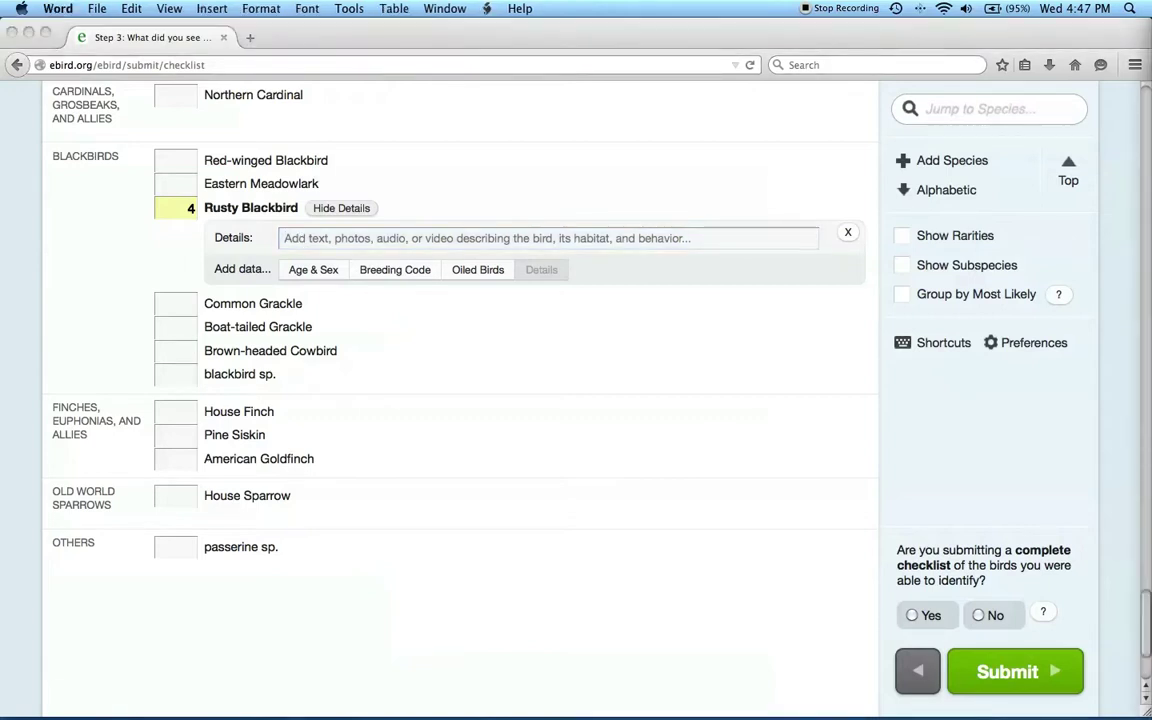
left_click(295, 240)
type("Habitat- edge of pond;  Vocalizations-none; Behavior- foraging in shallow water")
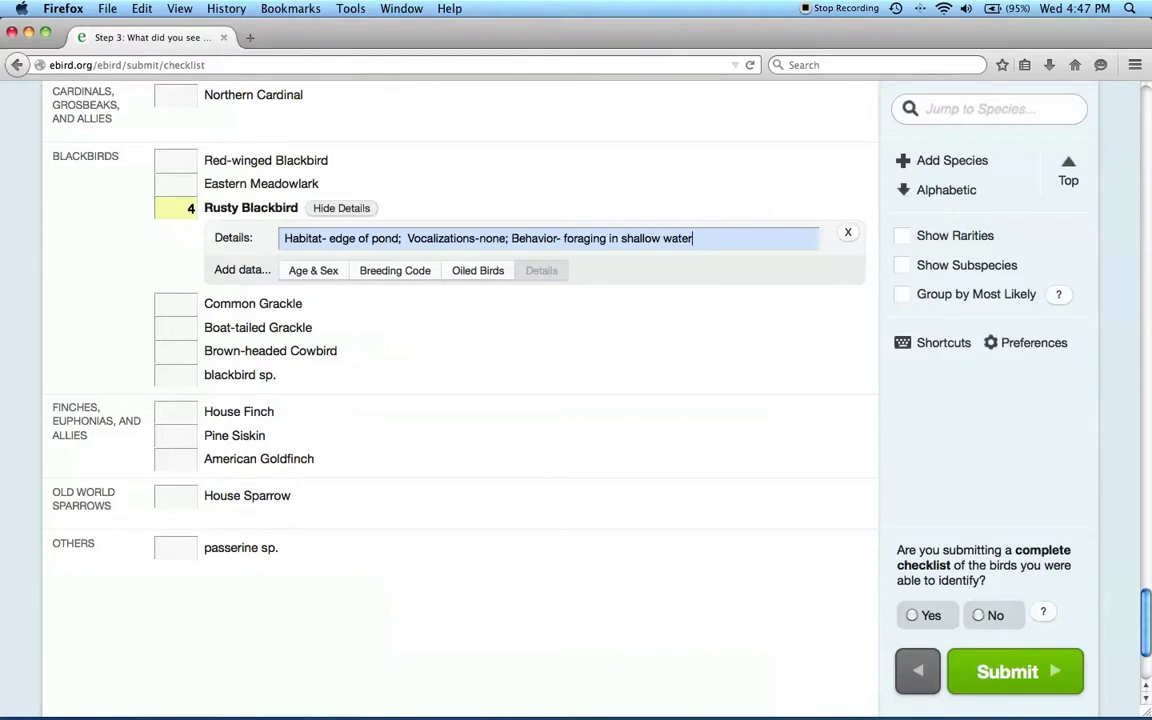
key("super+Tab")
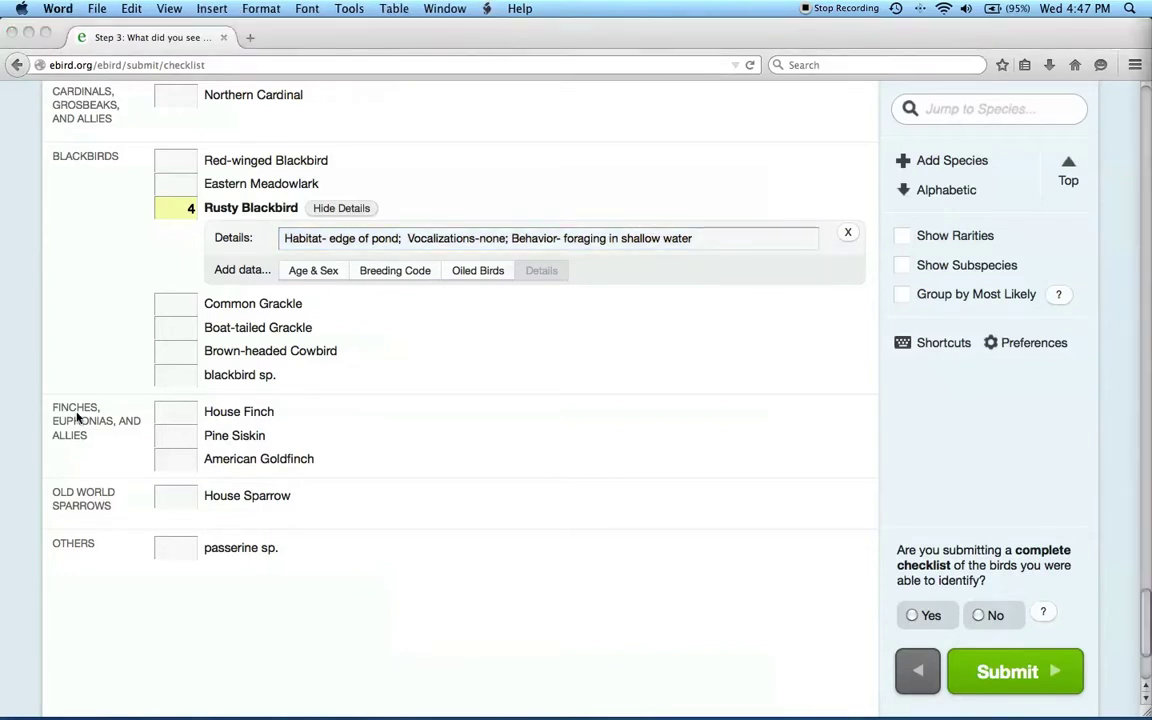
key("super+Tab")
Step: Record Rusty Blackbird age and sex as 3 adult males and 1 adult female
left_click(314, 272)
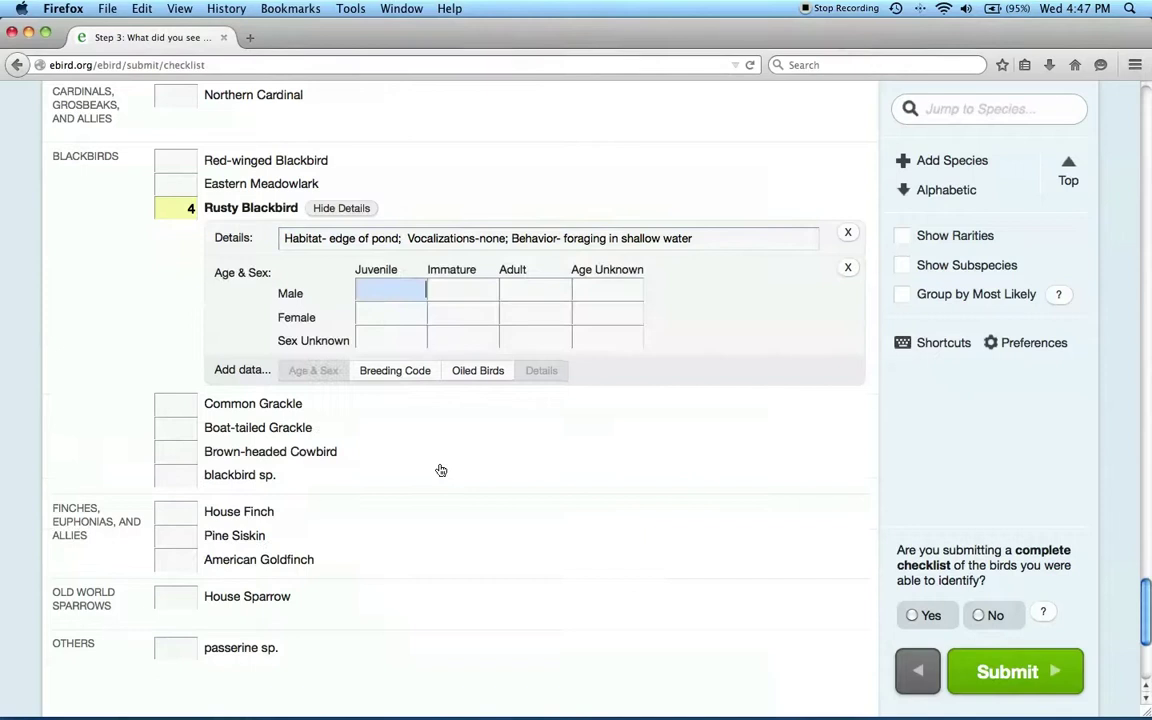
left_click(544, 293)
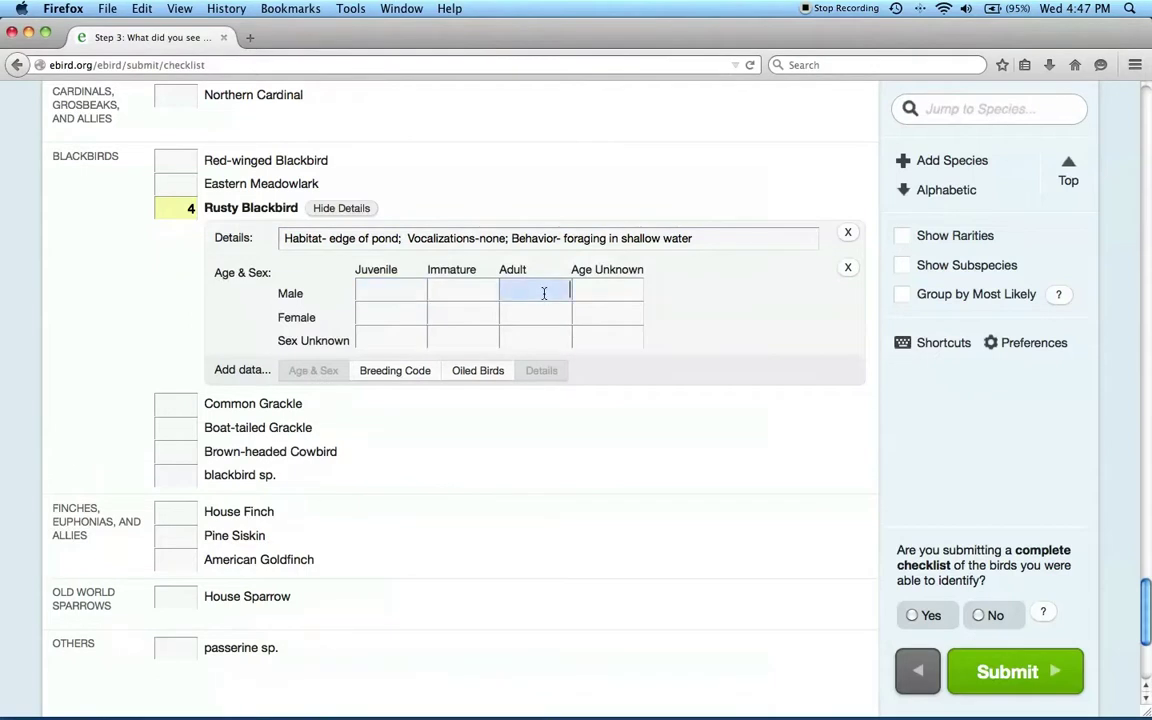
type("3")
left_click(547, 316)
type("1")
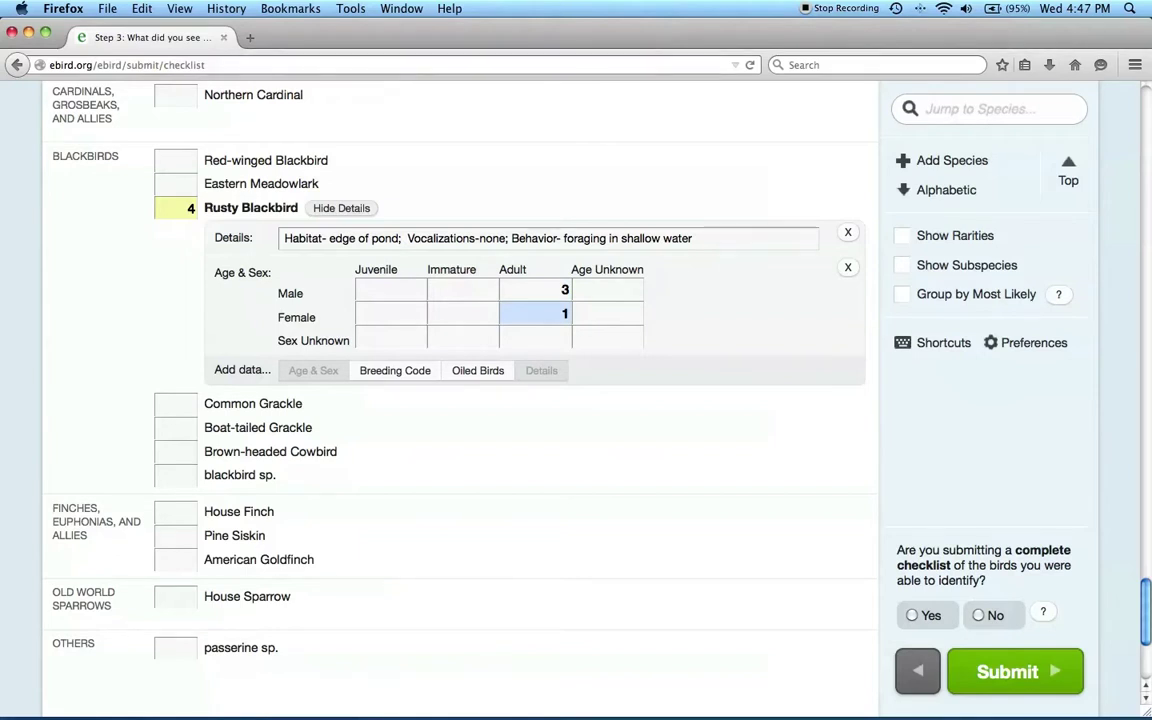
left_click(730, 238)
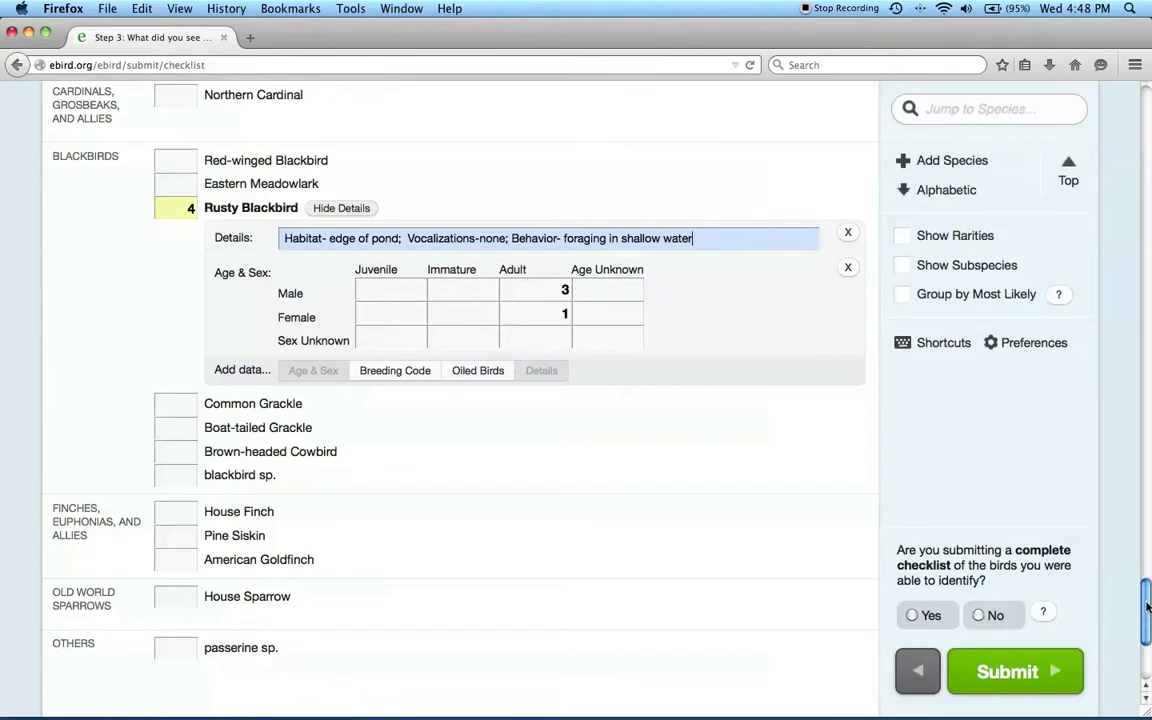
left_click_drag(1147, 607, 1128, 108)
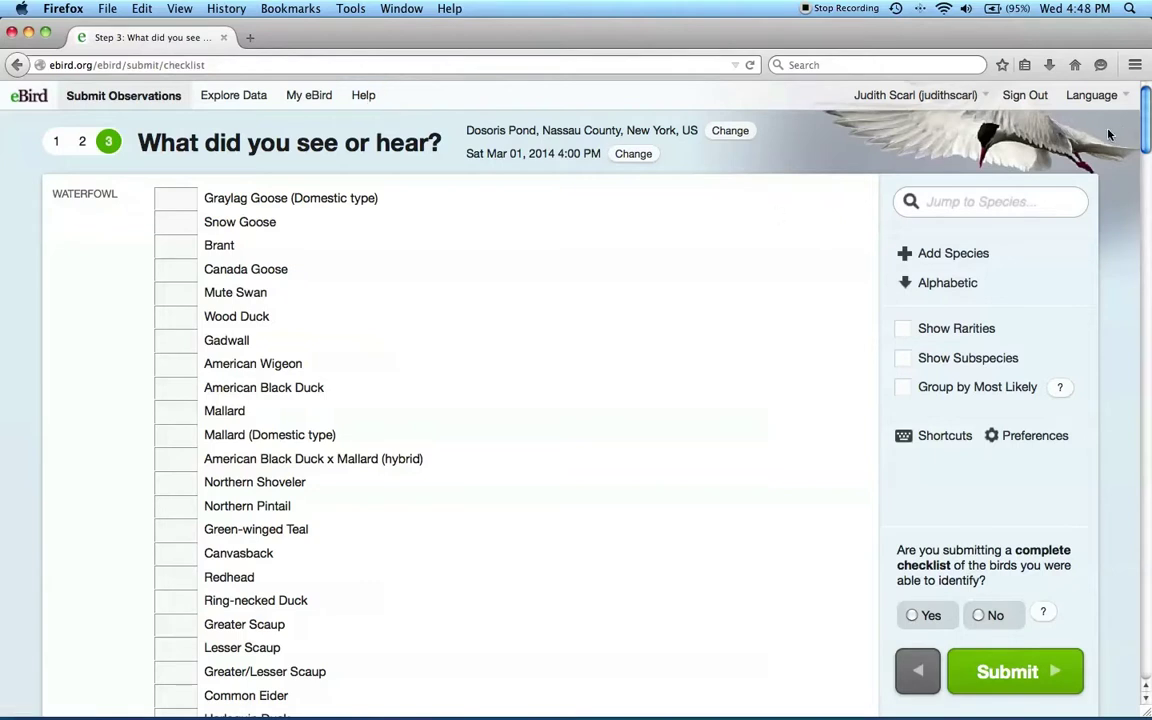
Step: Answer 'No' to 'Are you submitting a complete checklist' for the Dosoris Pond checklist
left_click_drag(1146, 142, 1148, 657)
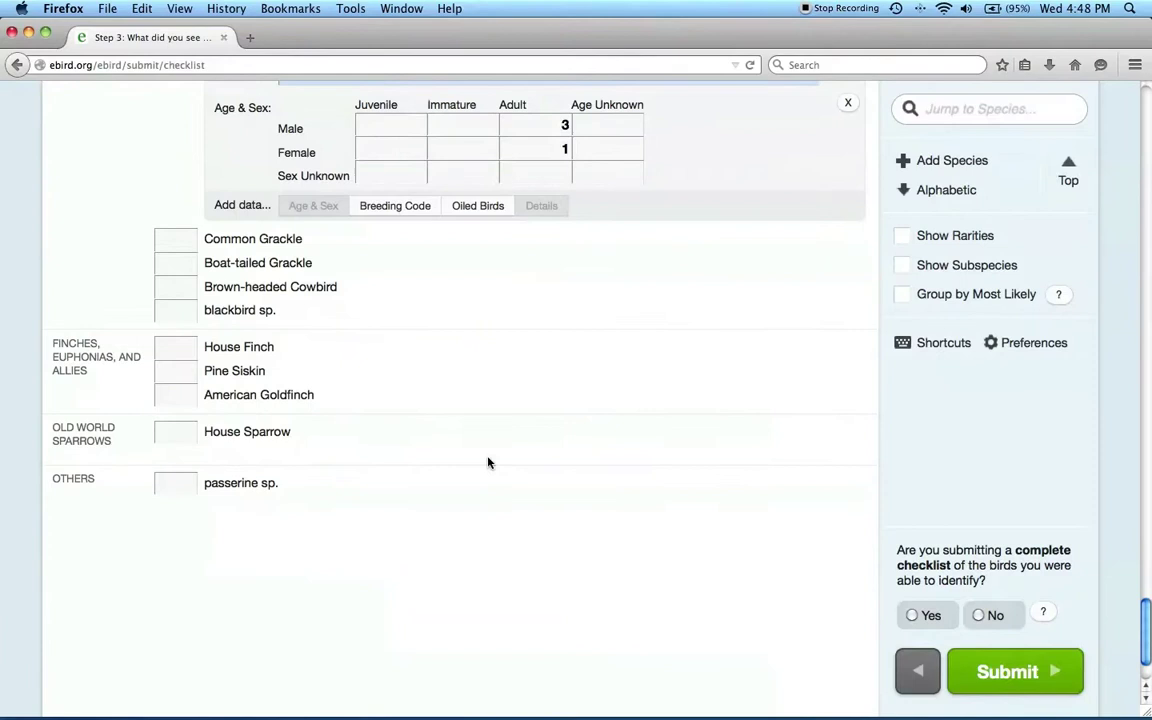
scroll(488, 462, "up", 3)
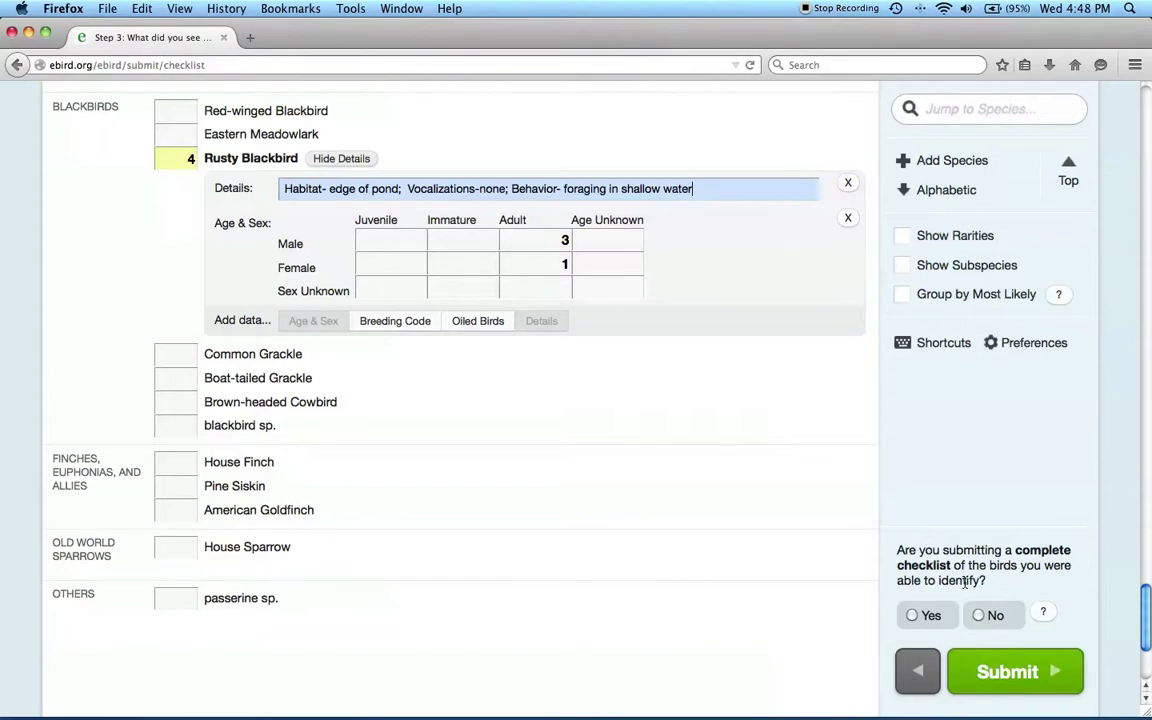
left_click(913, 616)
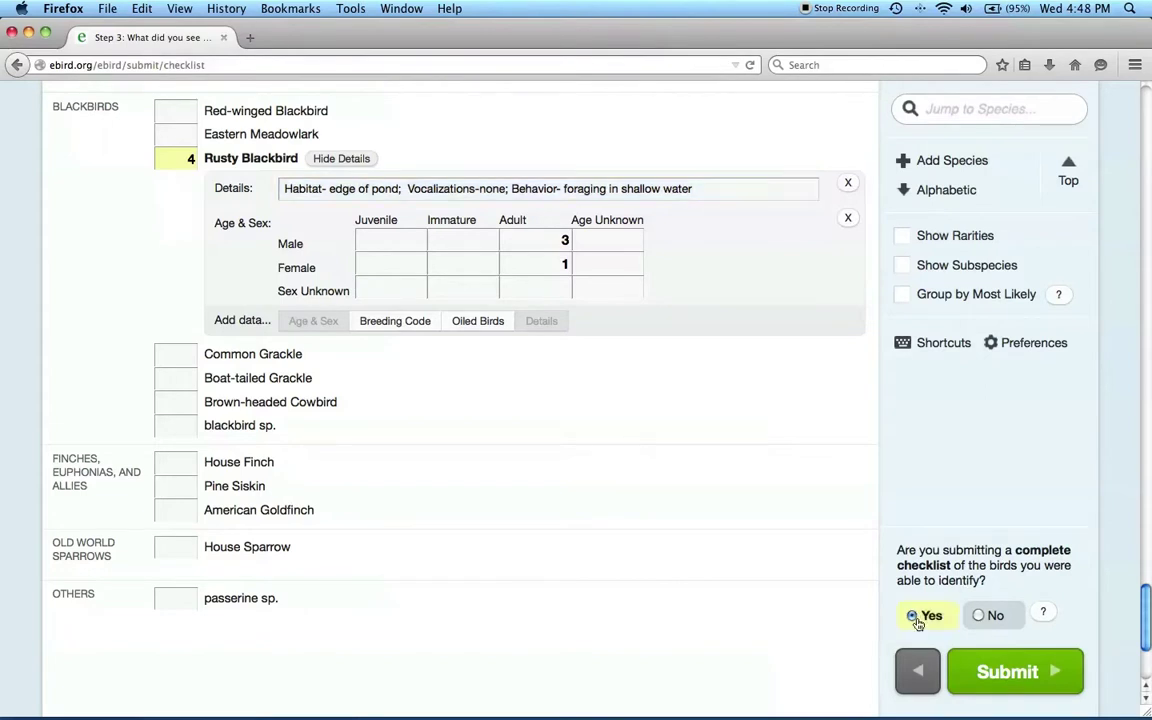
left_click(977, 616)
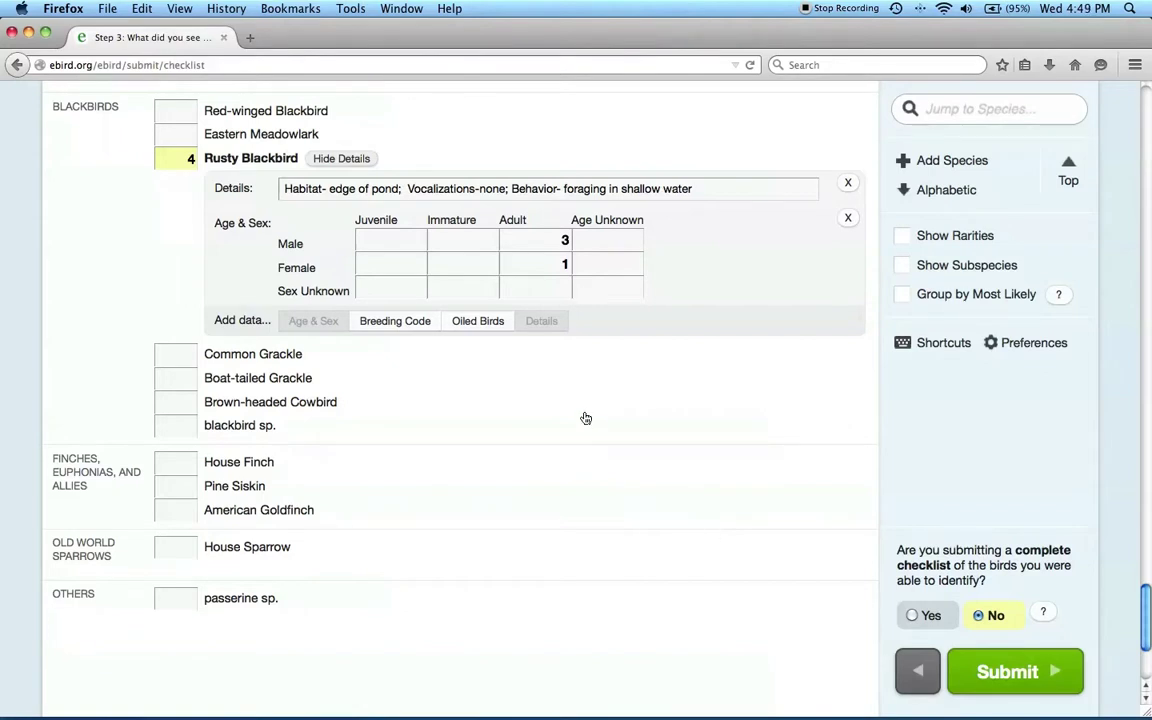
Step: In a new tab, load rustyblackbird.org's Spring Migration Blitz page from the 'rusty' address suggestion
left_click(250, 37)
type("rustyblackbird.org/")
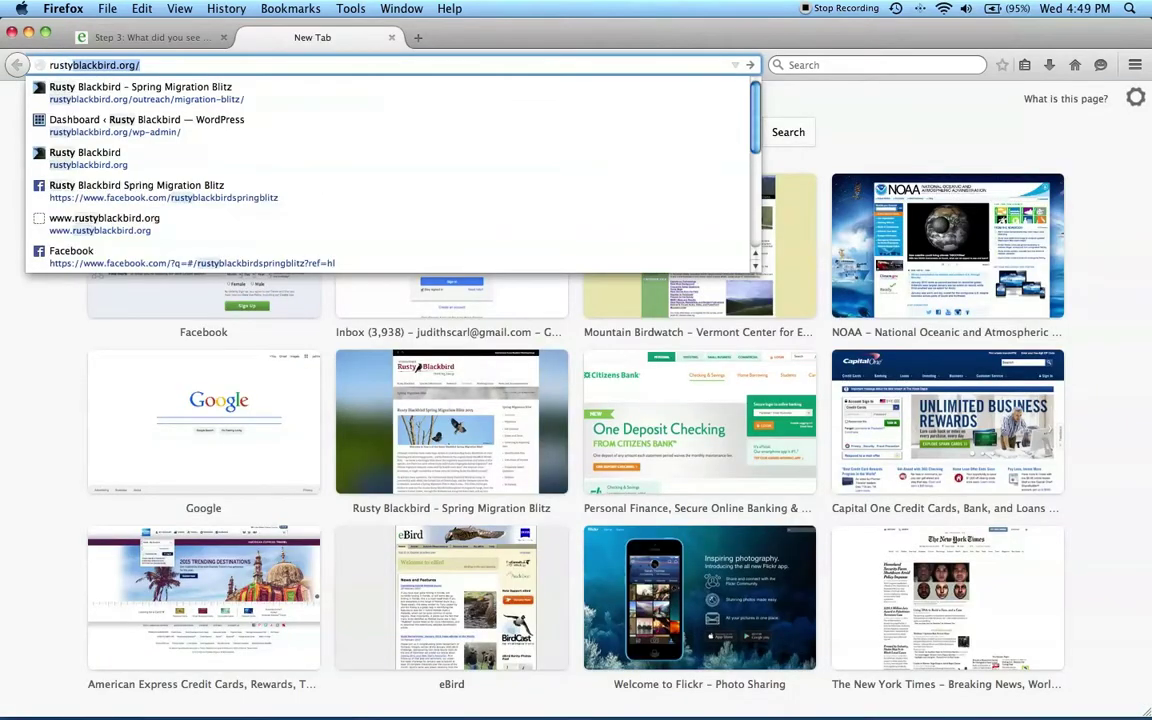
left_click(211, 87)
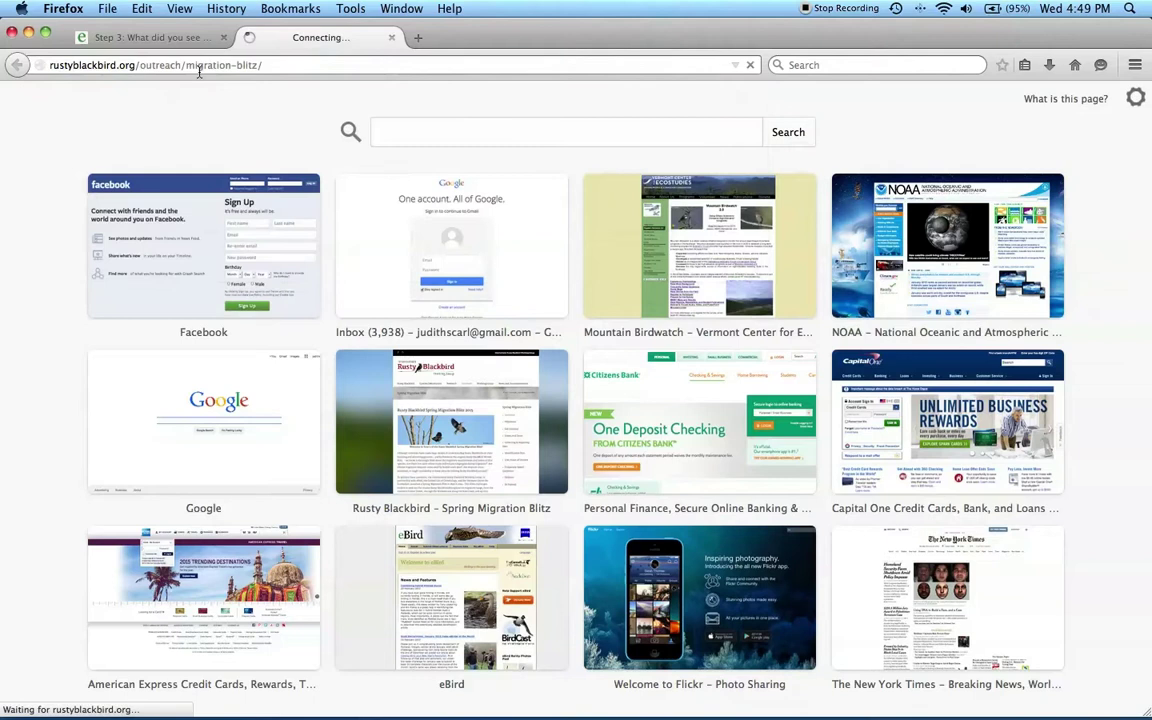